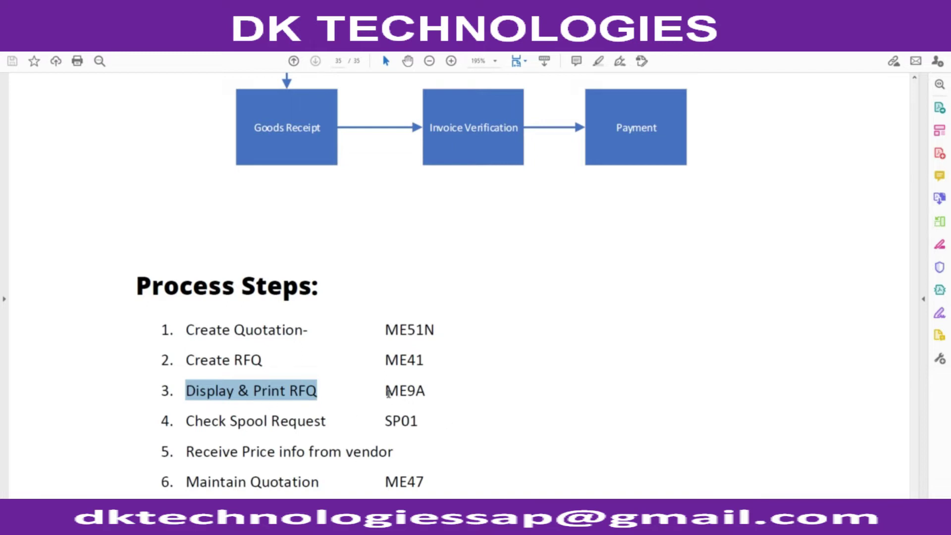
Copy the ME9A transaction code from the PDF process guide and go back to SAP.
{"action": "double_click", "coordinate": [405, 390]}
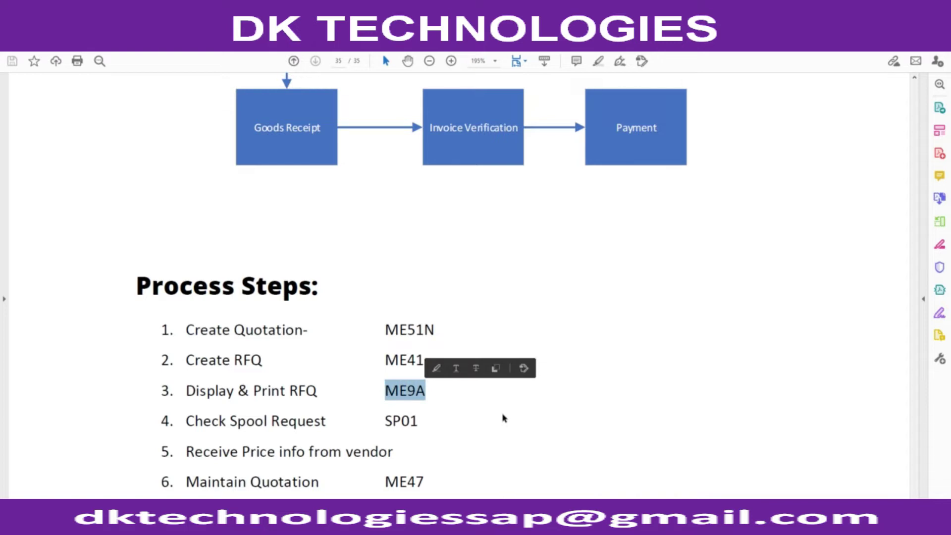
{"action": "key", "text": "alt+Tab"}
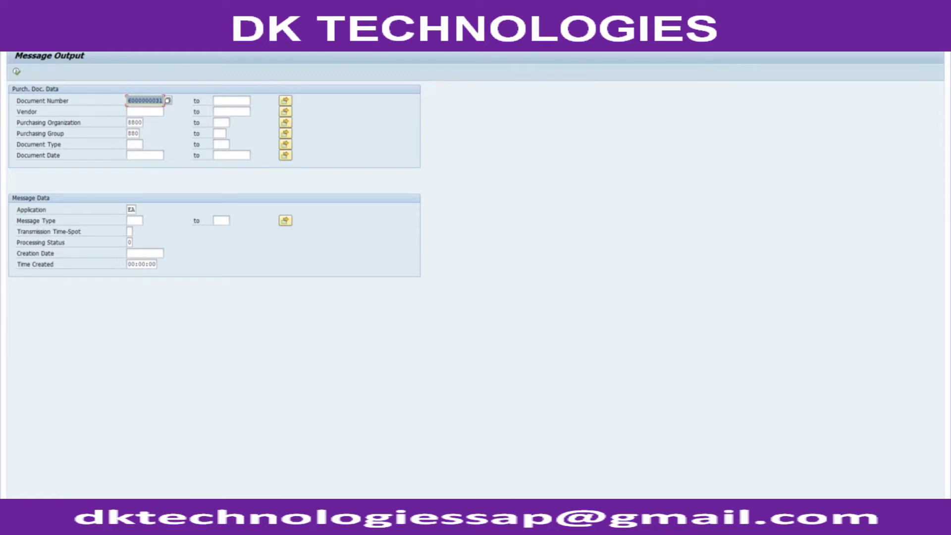
{"action": "mouse_move", "coordinate": [522, 512]}
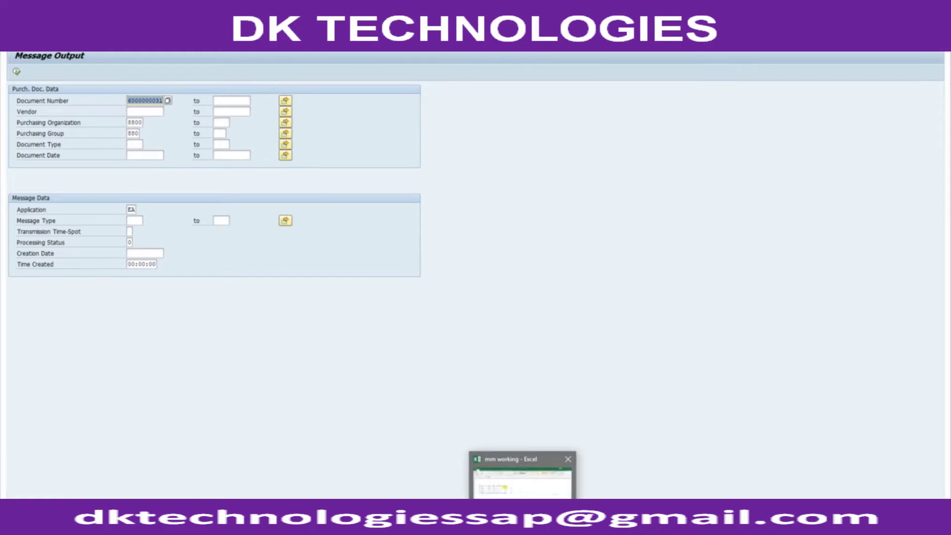
{"action": "left_click", "coordinate": [524, 476]}
{"action": "left_click_drag", "start_coordinate": [167, 394], "coordinate": [167, 441]}
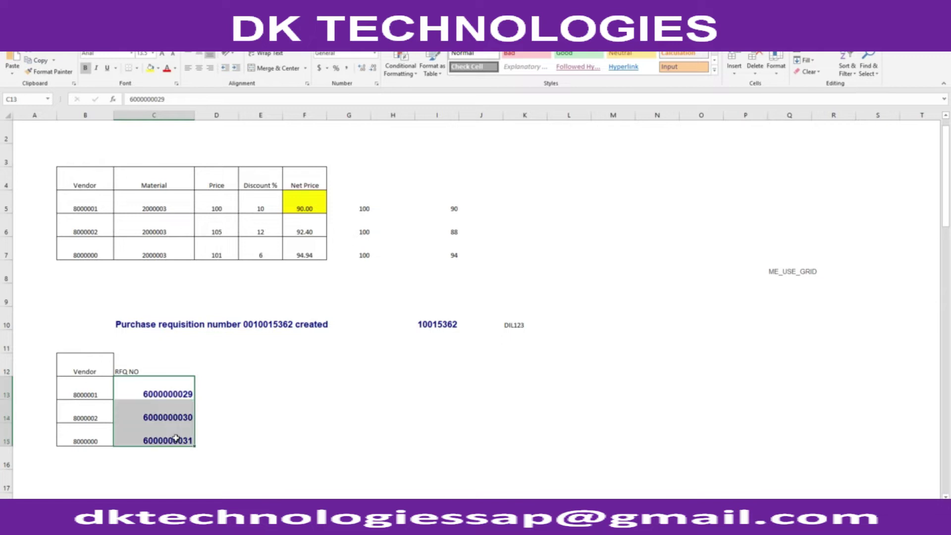
{"action": "key", "text": "ctrl+c"}
{"action": "key", "text": "alt+Tab"}
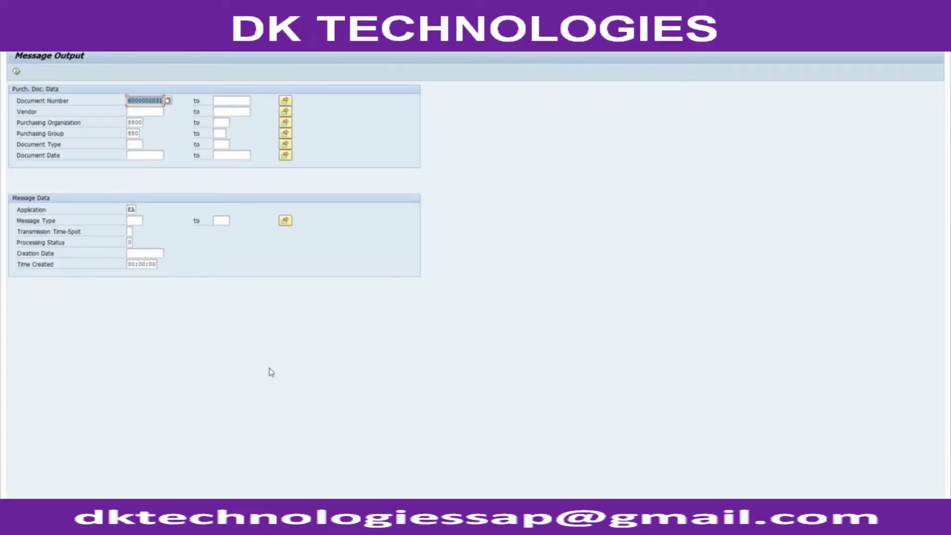
{"action": "left_click", "coordinate": [286, 100]}
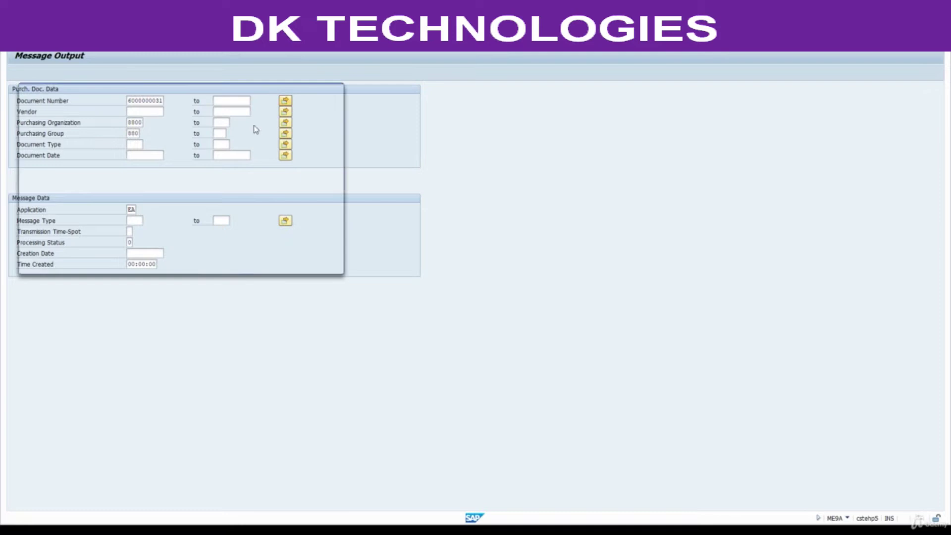
{"action": "key", "text": "Delete"}
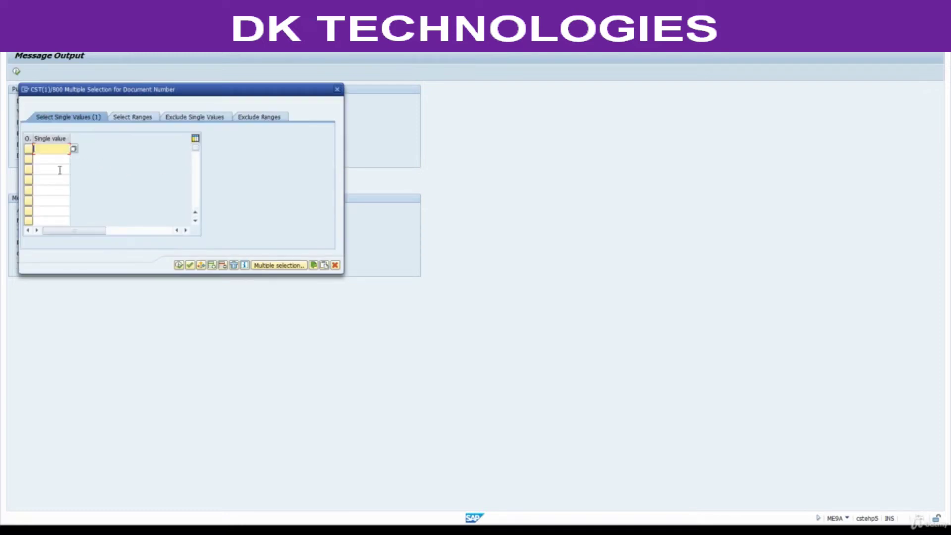
{"action": "key", "text": "ctrl+v"}
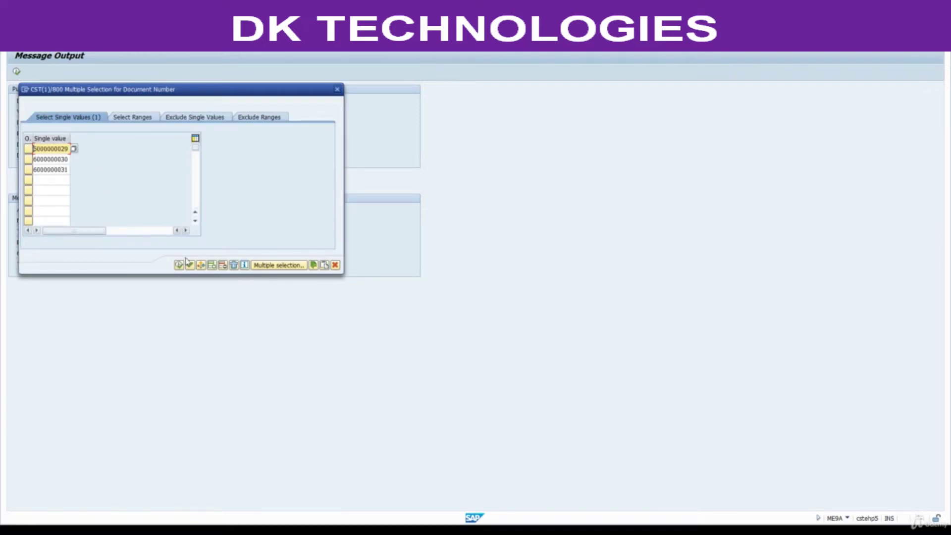
{"action": "left_click", "coordinate": [180, 265]}
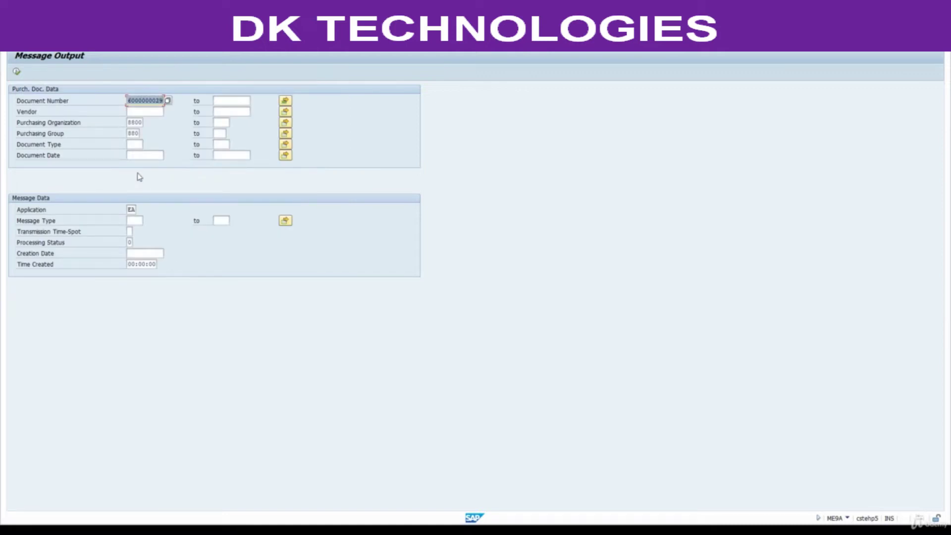
Execute the selection to list the three RFQ messages, then reach the User Profile menu.
{"action": "left_click", "coordinate": [18, 72]}
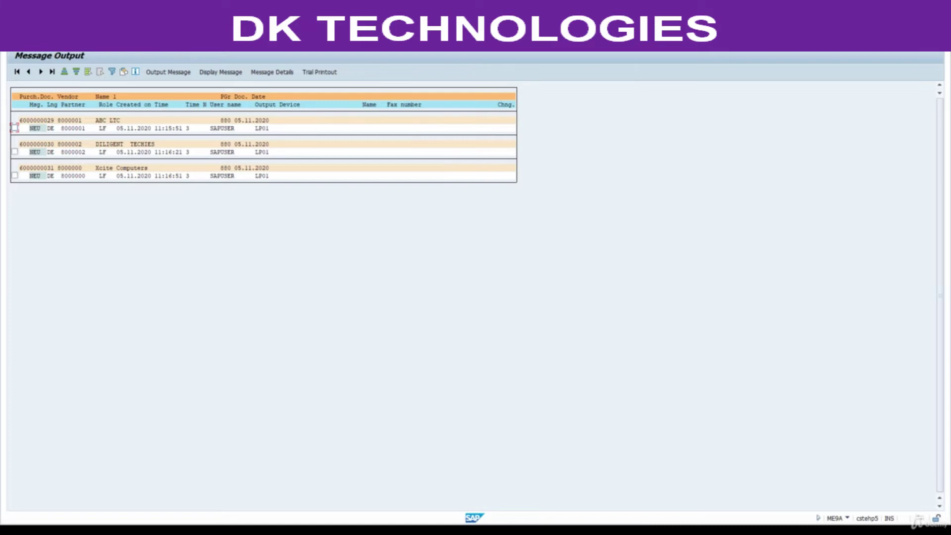
{"action": "left_click", "coordinate": [119, 55]}
{"action": "mouse_move", "coordinate": [144, 56]}
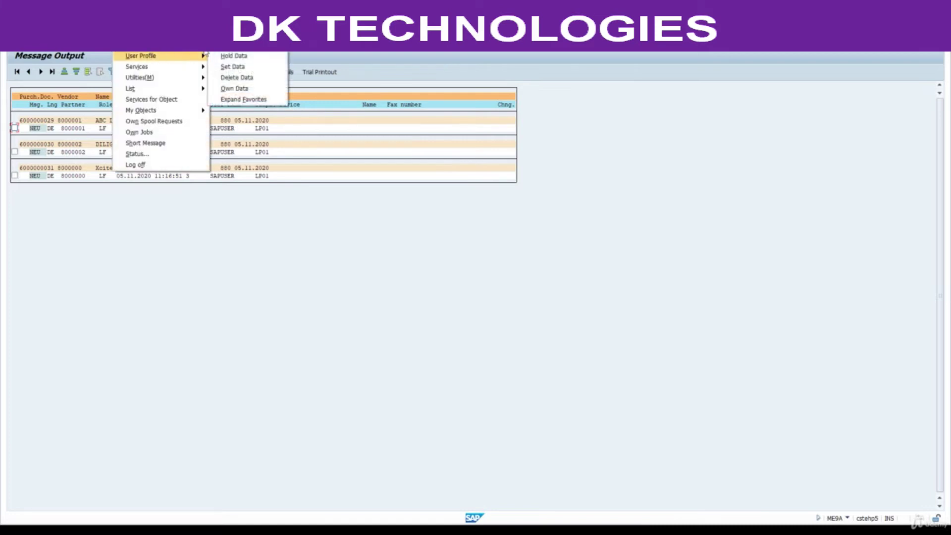
Open Own Data's Parameters table and start a blank parameter row.
{"action": "left_click", "coordinate": [240, 89]}
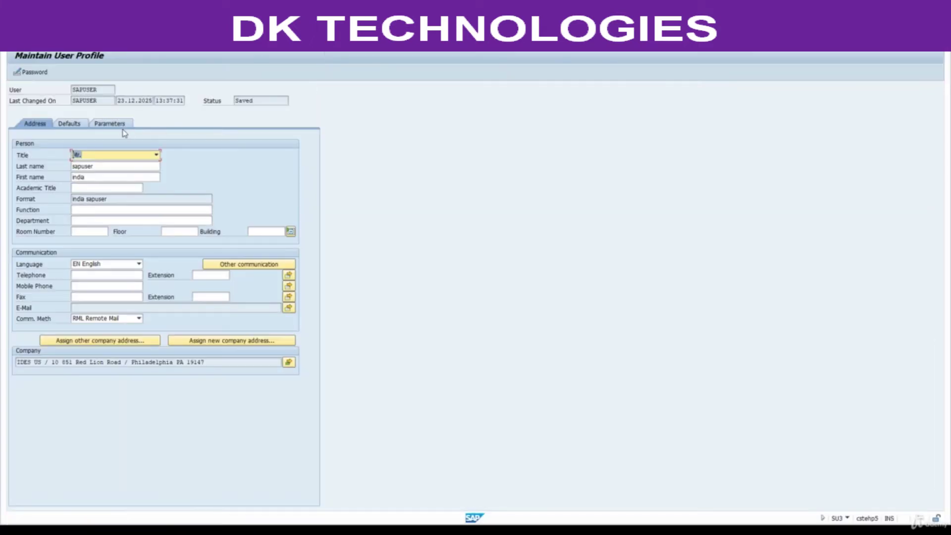
{"action": "left_click", "coordinate": [110, 124]}
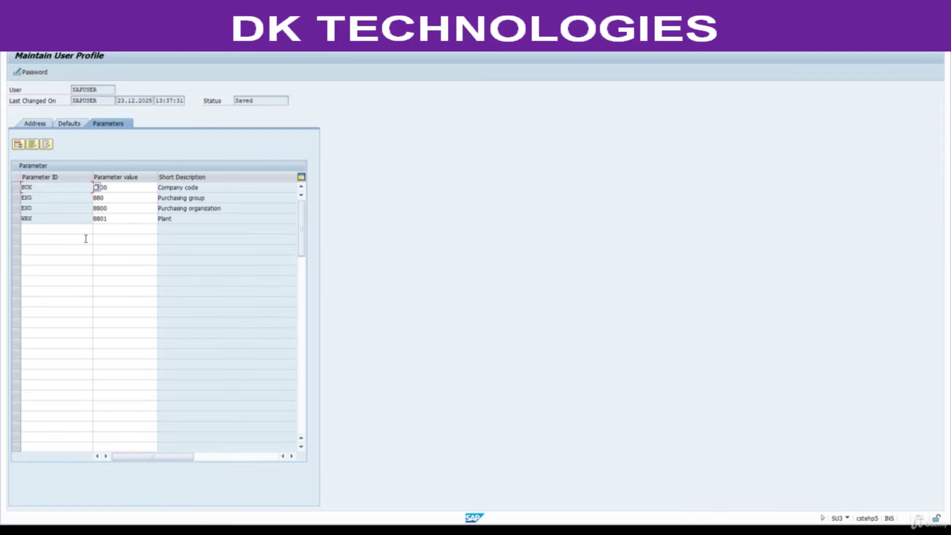
{"action": "left_click", "coordinate": [67, 230]}
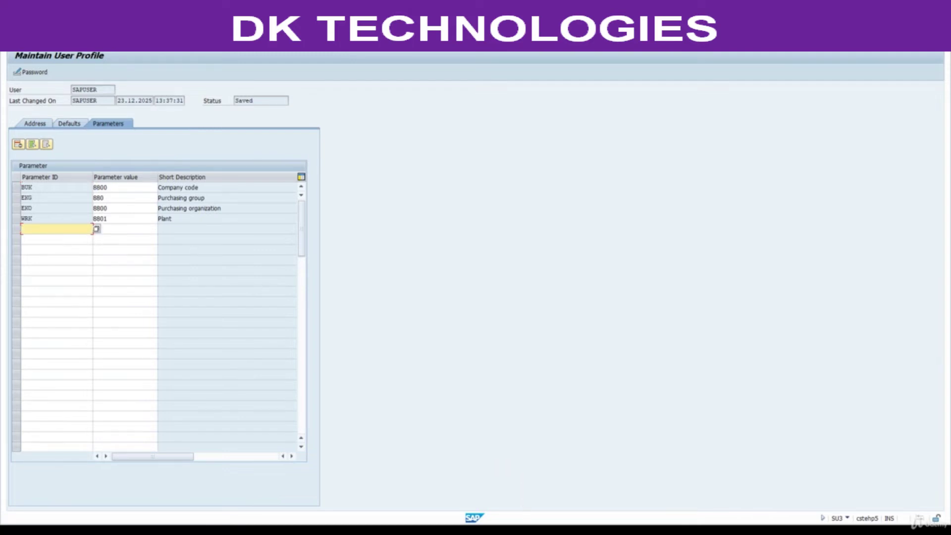
Copy ME_USE_GRID from Excel cell Q8 and return to the SAP user profile window.
{"action": "left_click", "coordinate": [527, 490]}
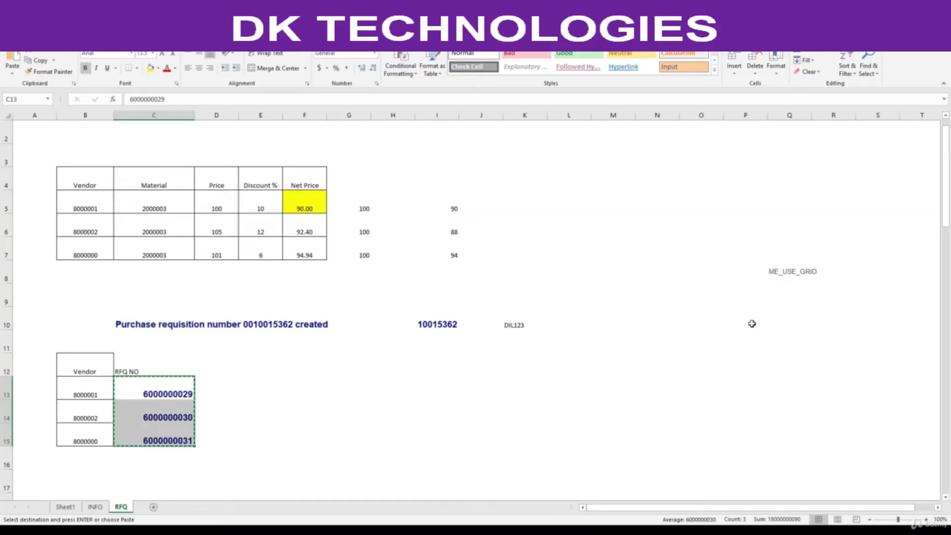
{"action": "left_click", "coordinate": [790, 276]}
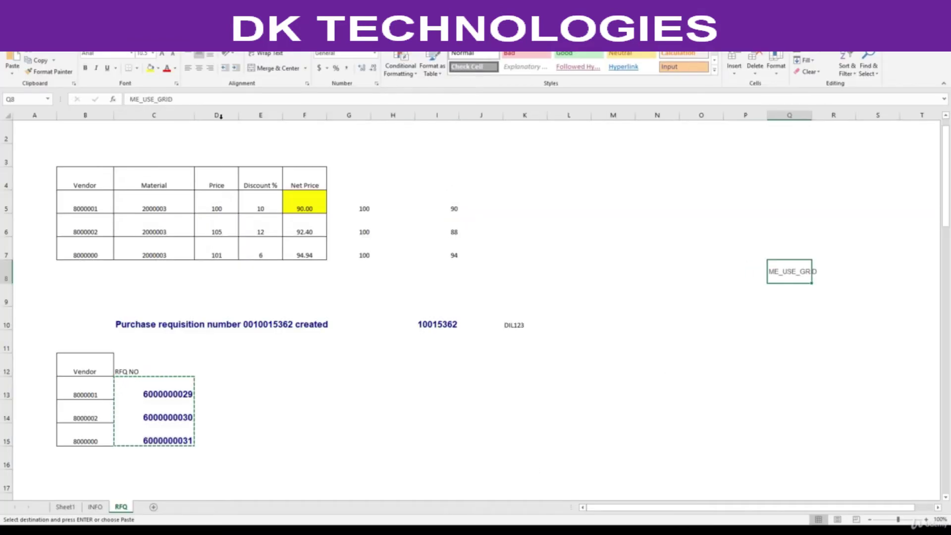
{"action": "double_click", "coordinate": [160, 99]}
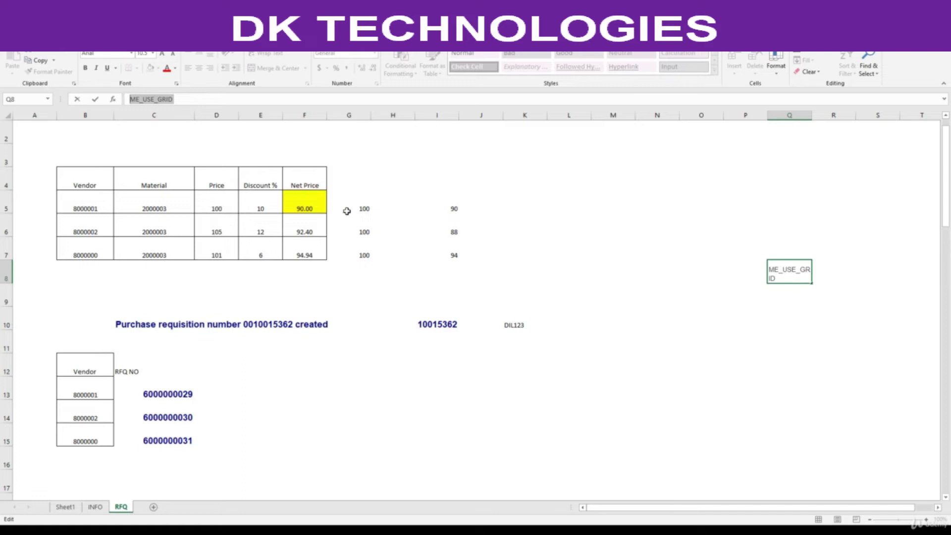
{"action": "left_click", "coordinate": [572, 520]}
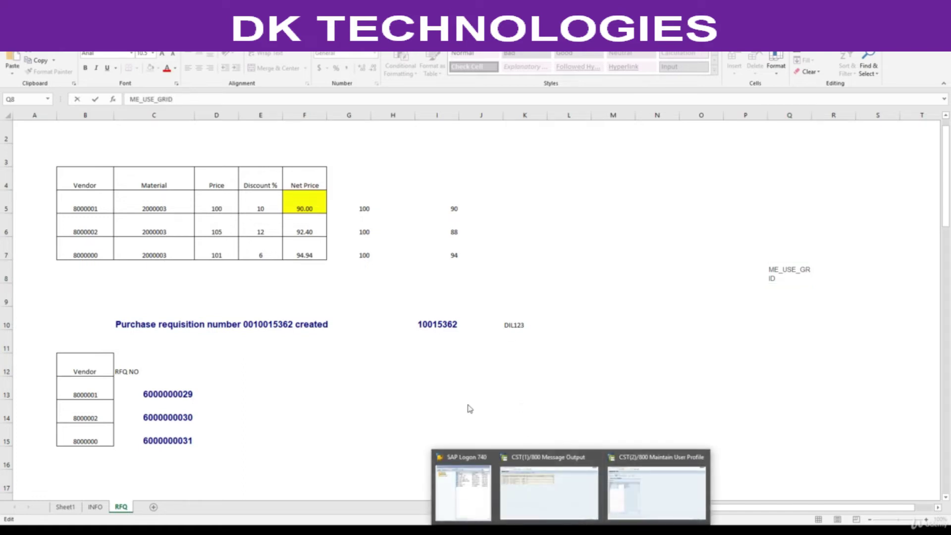
{"action": "left_click", "coordinate": [668, 486]}
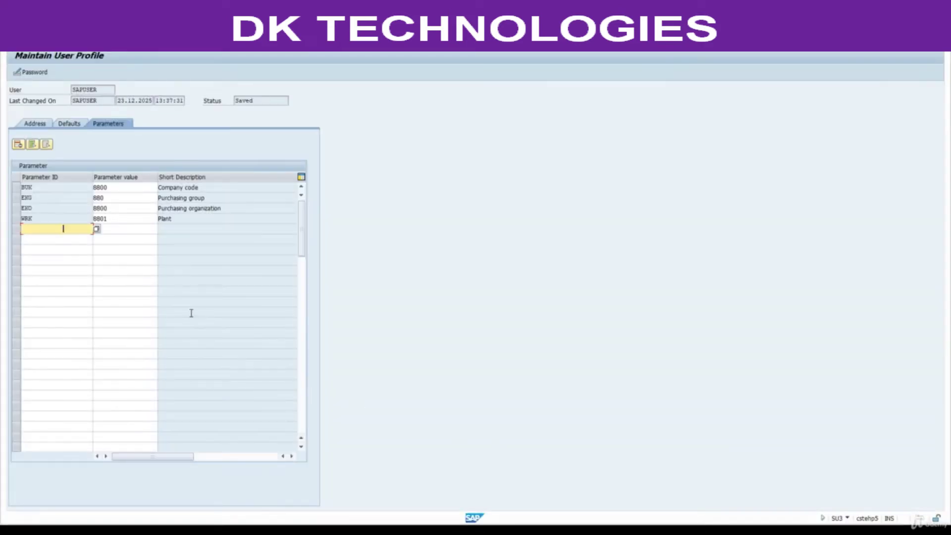
Add parameter ME_USE_GRID with value X, save the profile, and bring Excel forward.
{"action": "key", "text": "ctrl+v"}
{"action": "key", "text": "Return"}
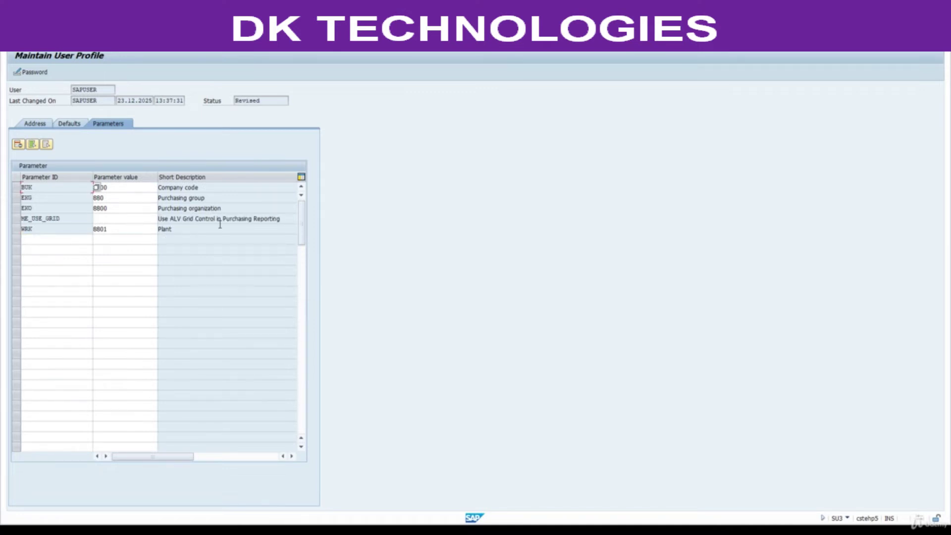
{"action": "left_click", "coordinate": [138, 218]}
{"action": "type", "text": "X"}
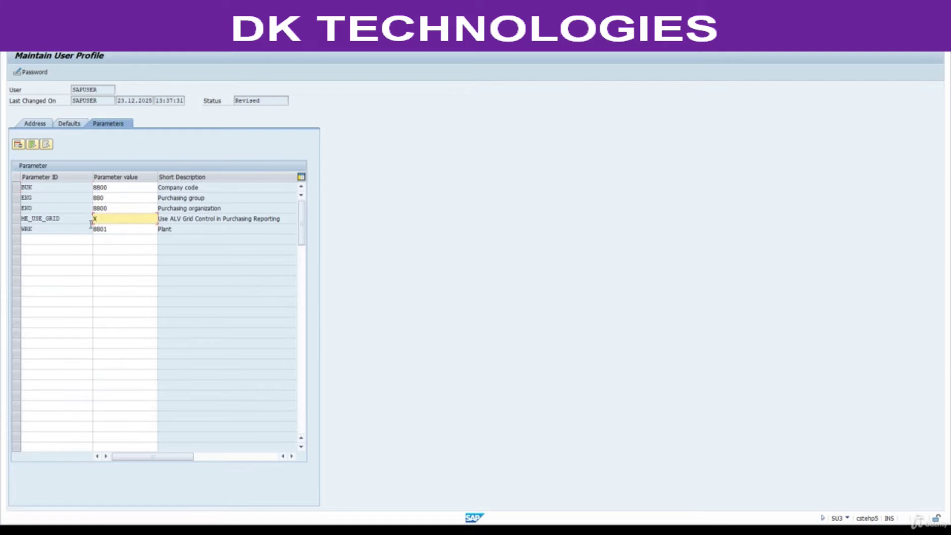
{"action": "key", "text": "Return"}
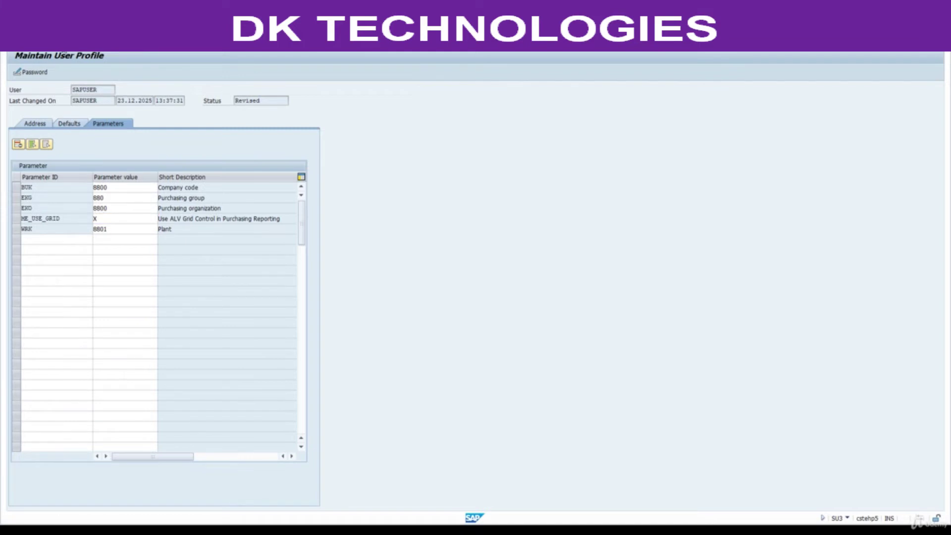
{"action": "key", "text": "ctrl+s"}
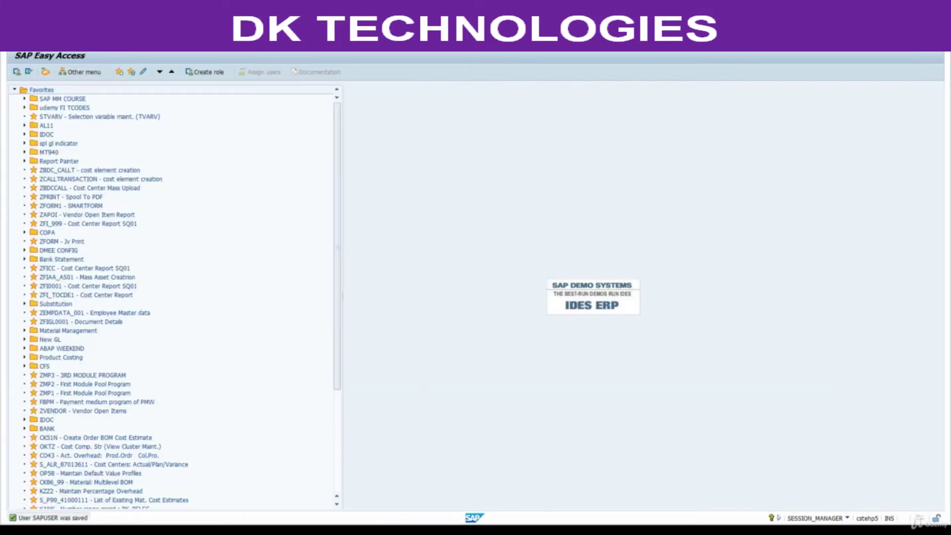
{"action": "left_click", "coordinate": [656, 486]}
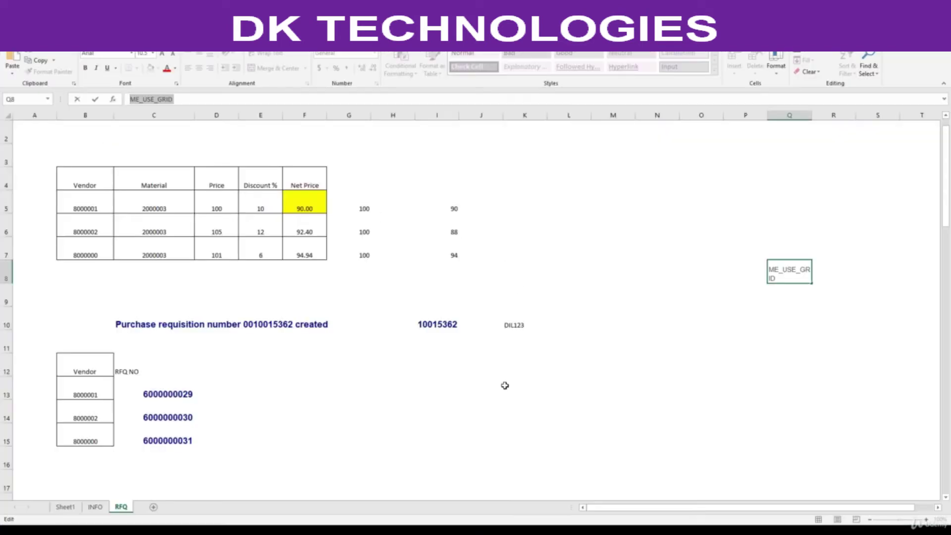
{"action": "left_click", "coordinate": [592, 496]}
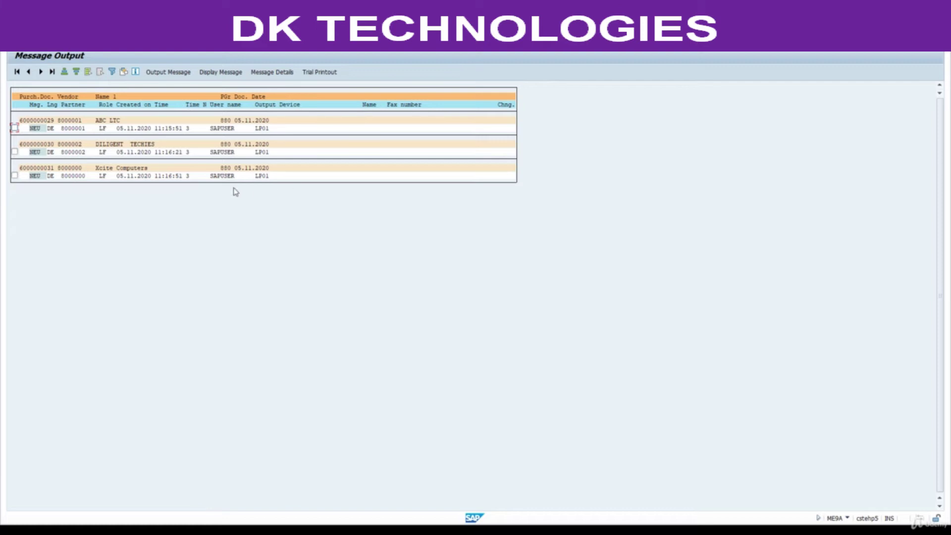
{"action": "left_click", "coordinate": [168, 71]}
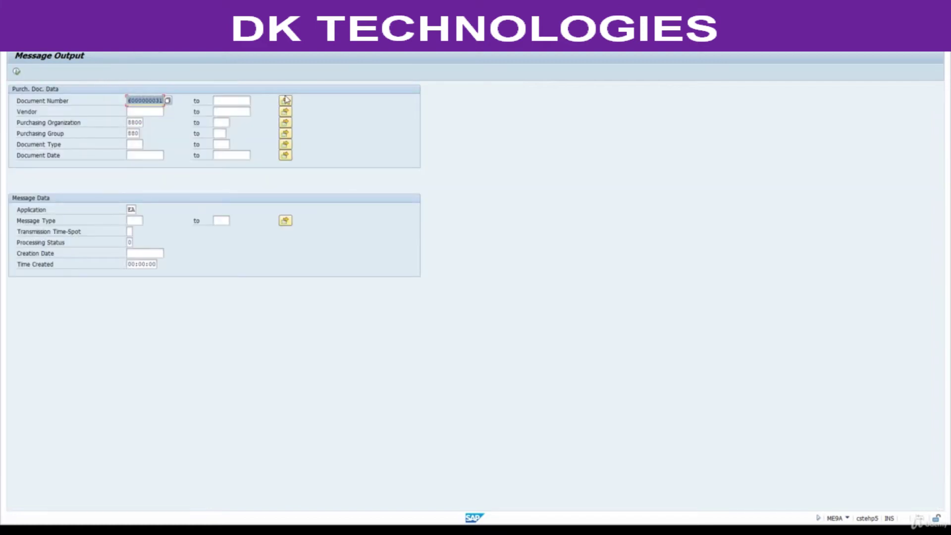
{"action": "left_click", "coordinate": [284, 100]}
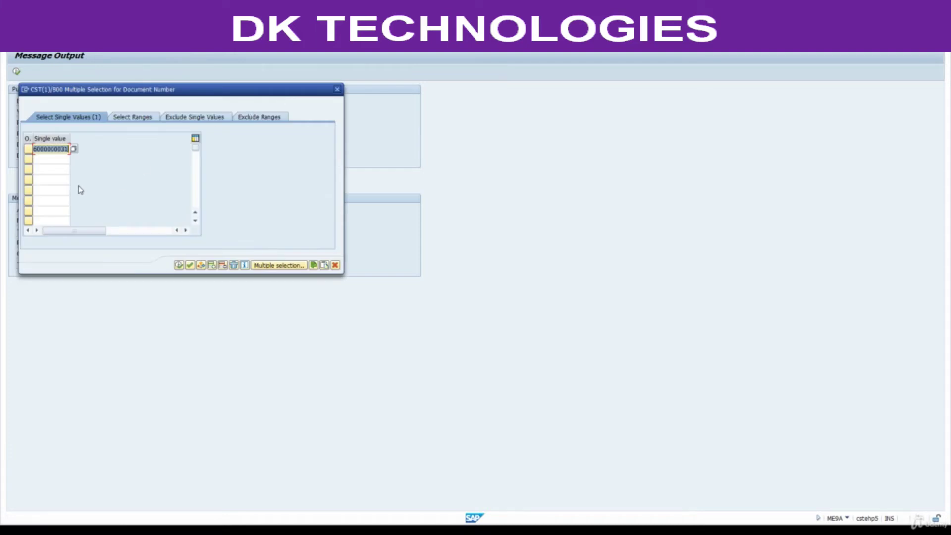
{"action": "key", "text": "Delete"}
{"action": "key", "text": "alt+Tab"}
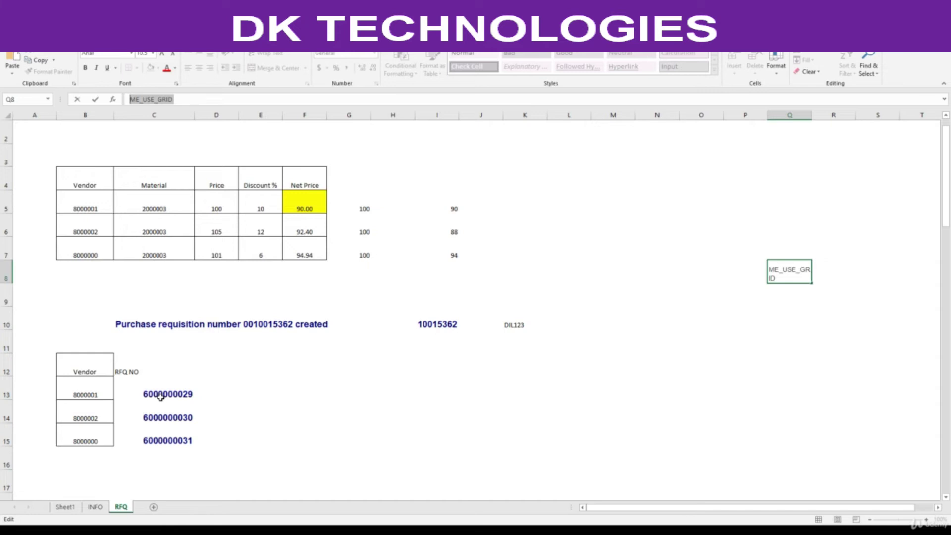
{"action": "left_click_drag", "start_coordinate": [161, 396], "coordinate": [168, 441]}
{"action": "key", "text": "ctrl+c"}
{"action": "key", "text": "alt+Tab"}
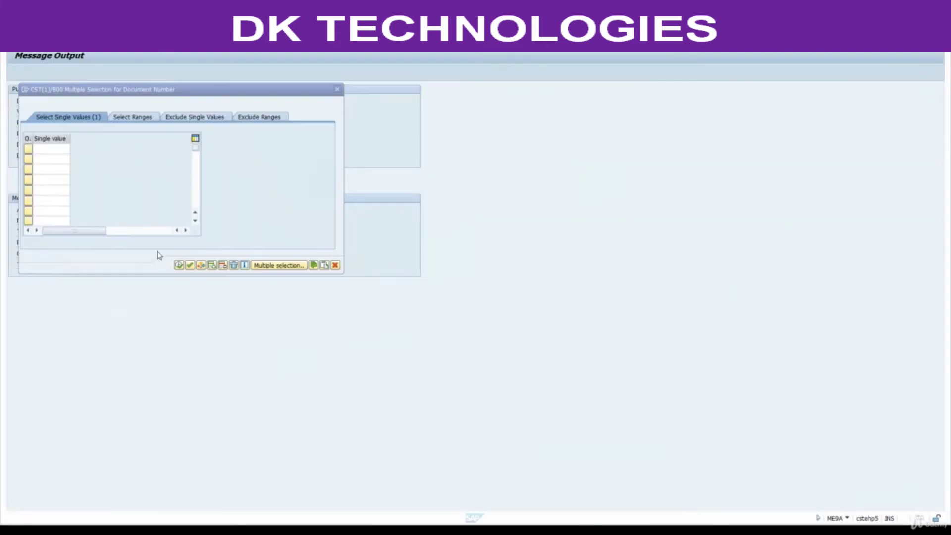
{"action": "key", "text": "ctrl+v"}
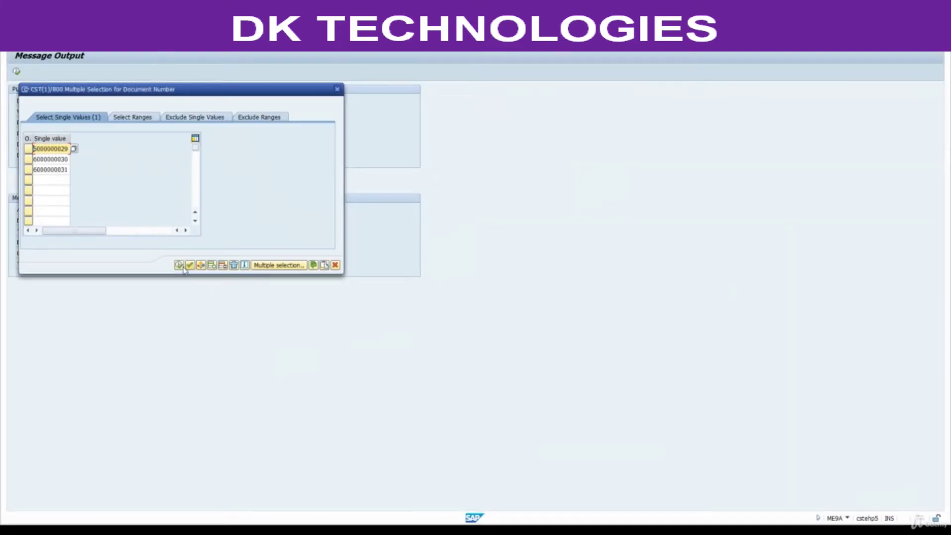
{"action": "left_click", "coordinate": [179, 265]}
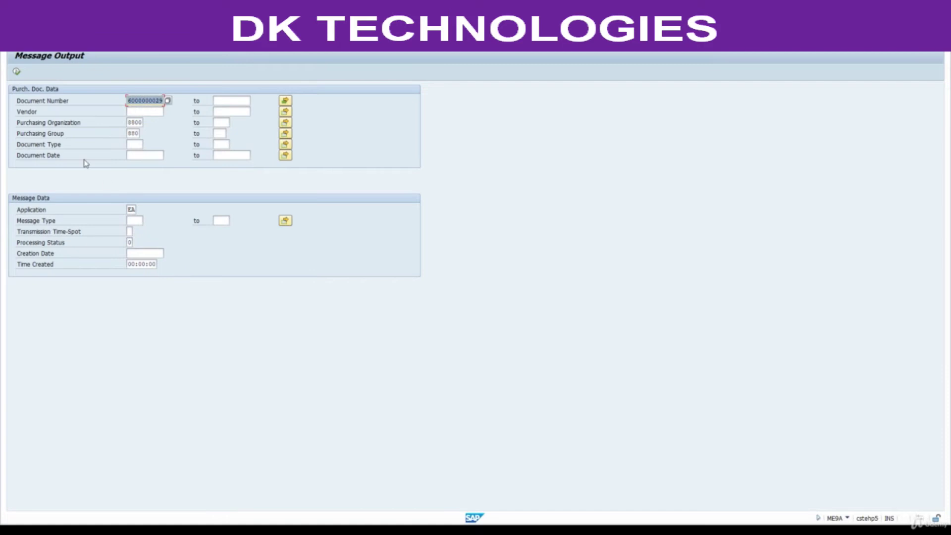
Rerun the selection for the three RFQs and widen the Role column.
{"action": "left_click", "coordinate": [17, 71]}
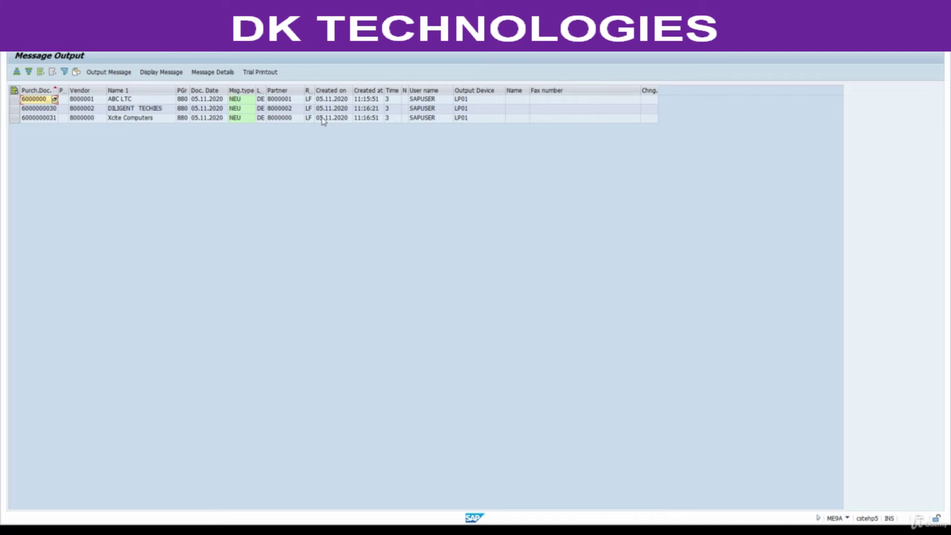
{"action": "left_click_drag", "start_coordinate": [315, 90], "coordinate": [333, 90]}
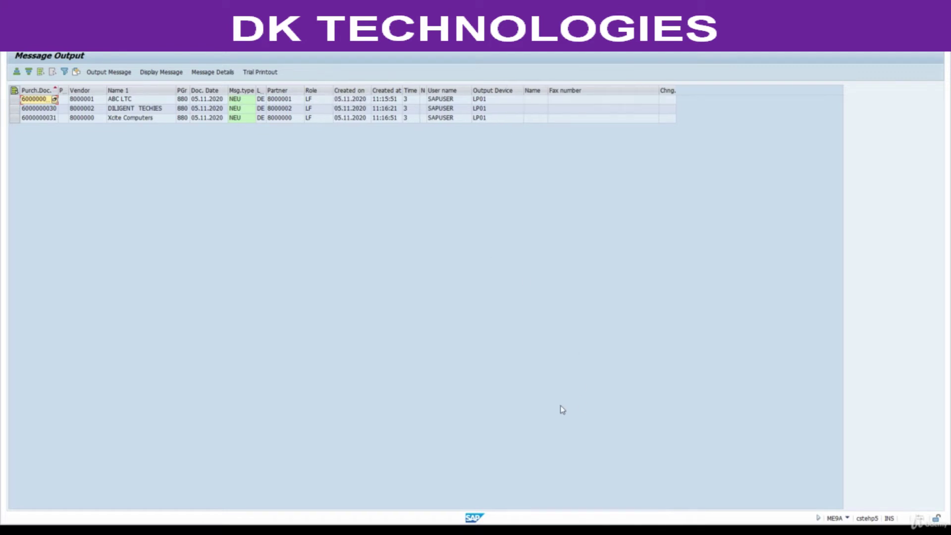
{"action": "key", "text": "alt+Tab"}
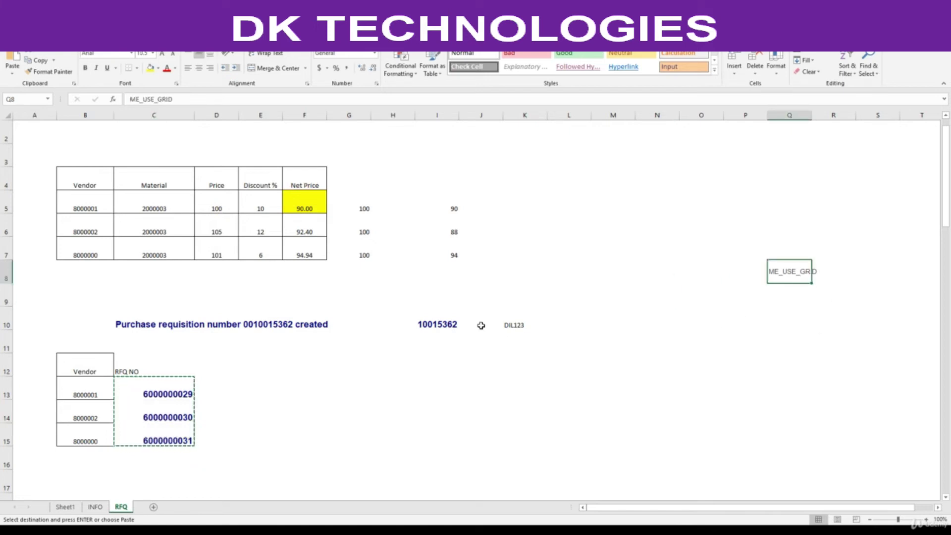
{"action": "key", "text": "alt+Tab"}
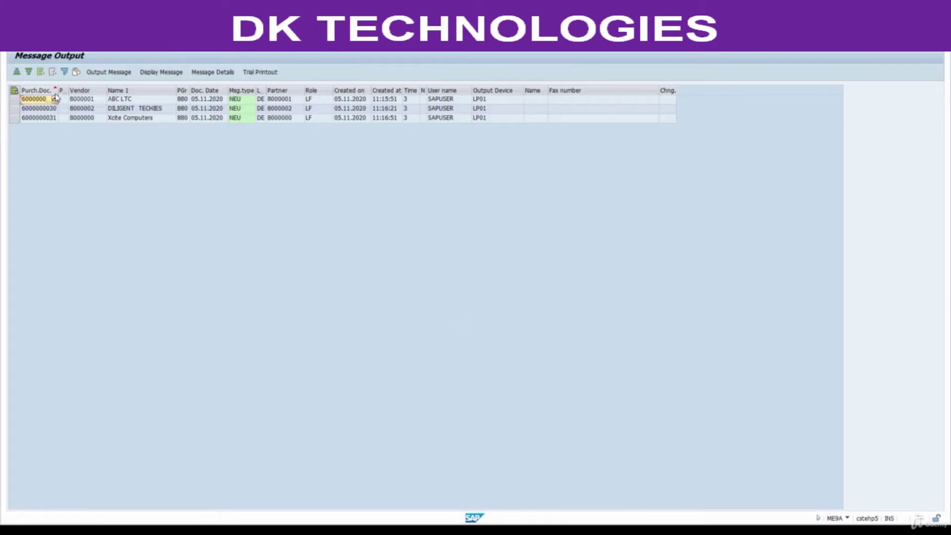
{"action": "left_click_drag", "start_coordinate": [58, 90], "coordinate": [78, 90]}
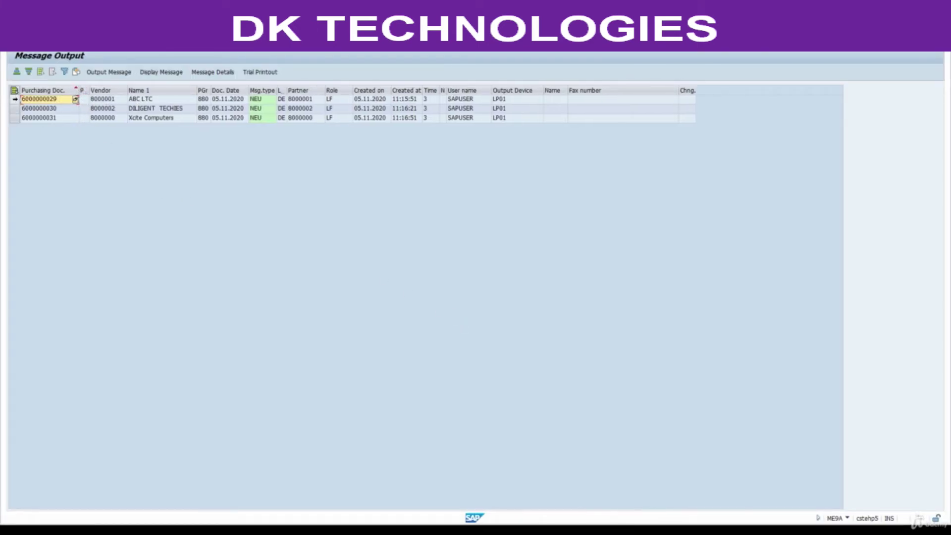
{"action": "left_click", "coordinate": [15, 100]}
{"action": "left_click", "coordinate": [161, 73]}
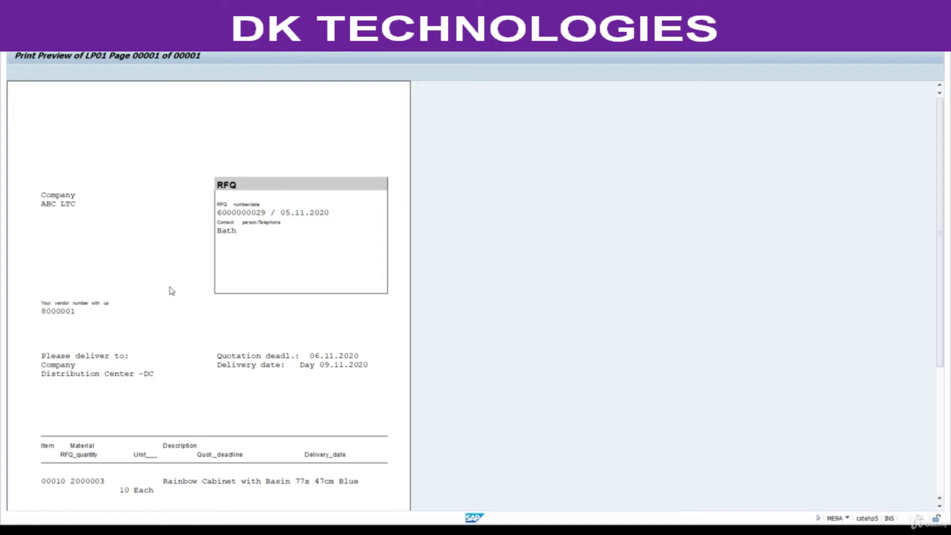
{"action": "scroll", "coordinate": [171, 294], "scroll_direction": "down", "scroll_amount": 1}
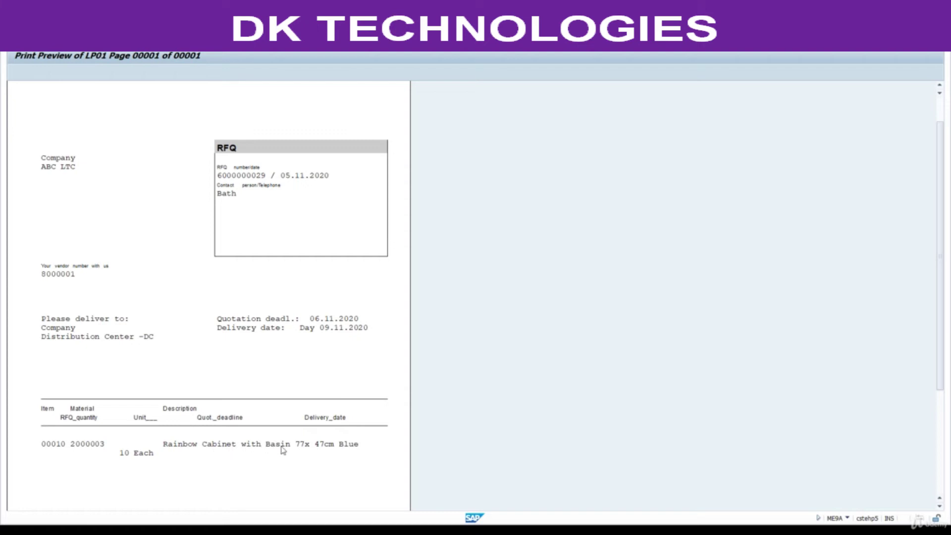
{"action": "key", "text": "F3"}
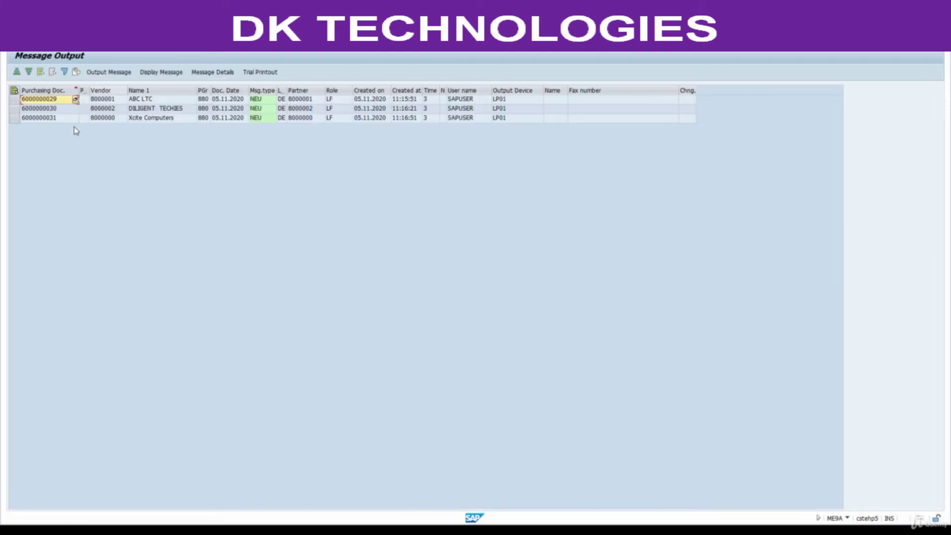
{"action": "left_click", "coordinate": [14, 109]}
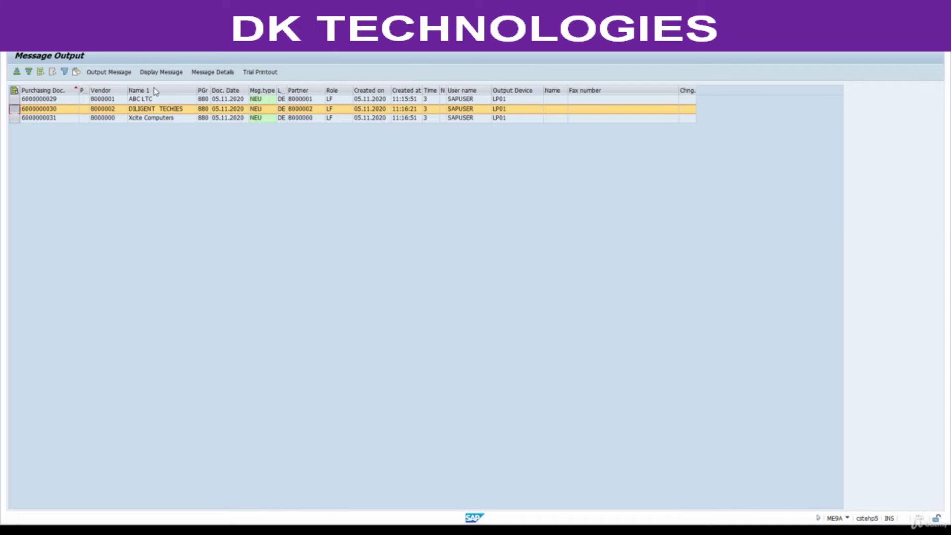
{"action": "left_click", "coordinate": [160, 71]}
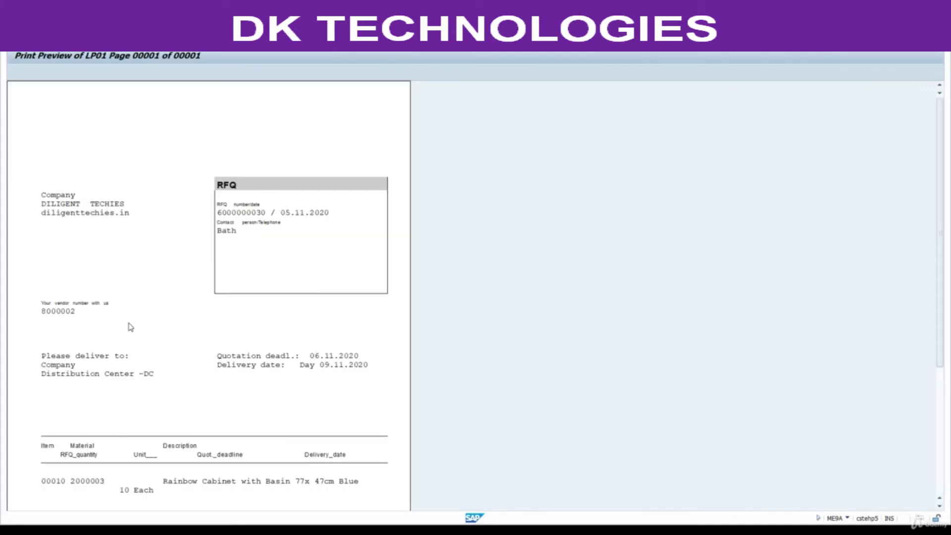
{"action": "key", "text": "F3"}
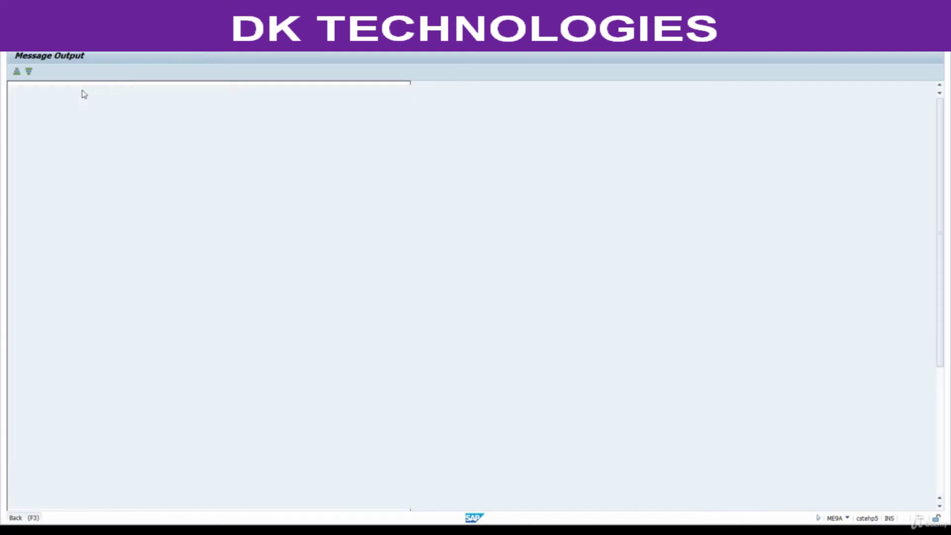
{"action": "left_click", "coordinate": [14, 118]}
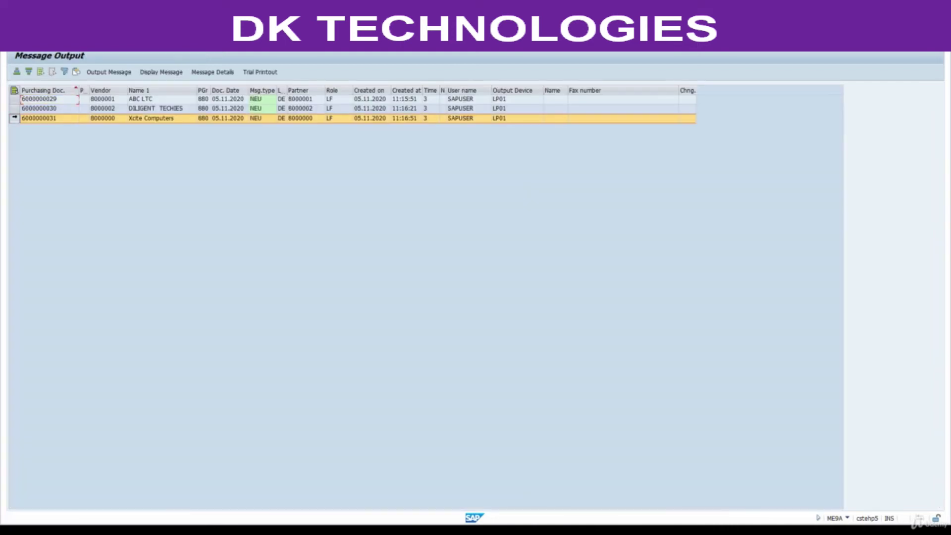
{"action": "left_click", "coordinate": [160, 71]}
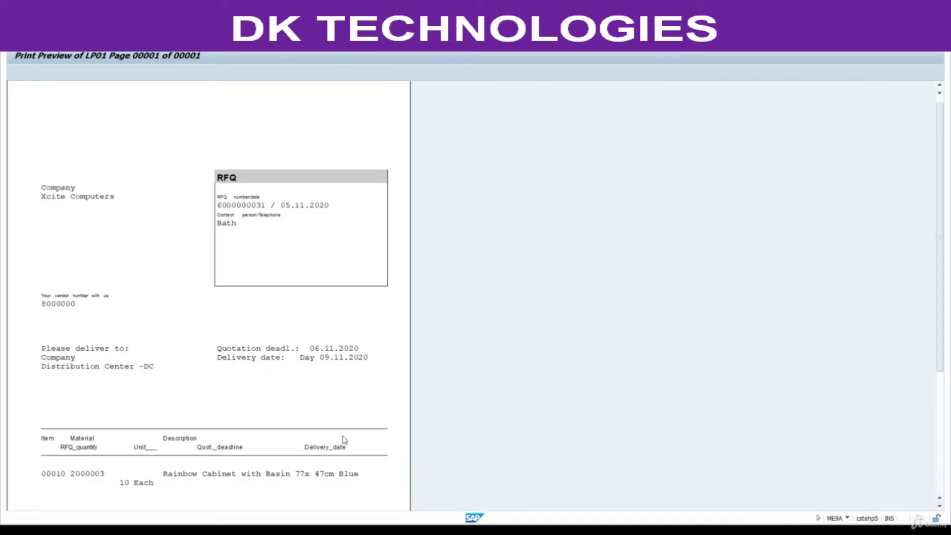
{"action": "scroll", "coordinate": [345, 441], "scroll_direction": "down", "scroll_amount": 2}
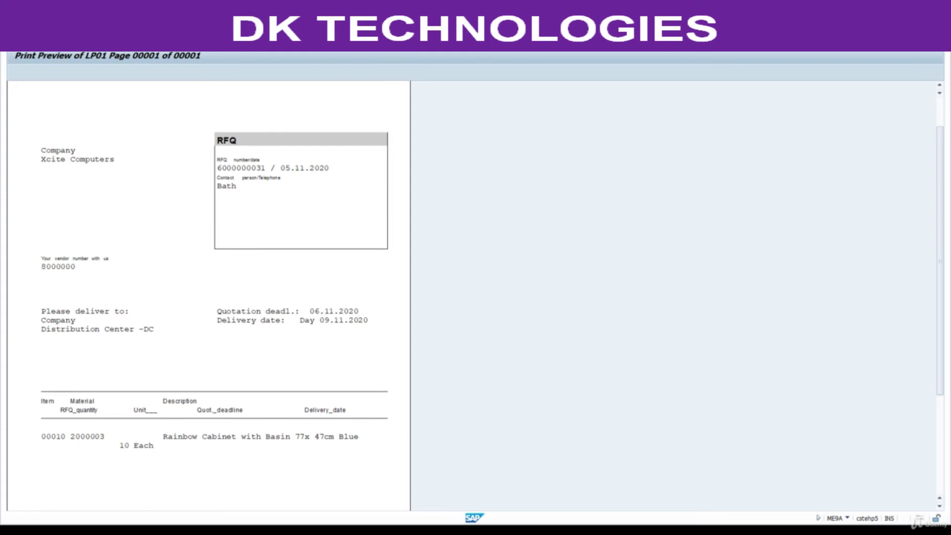
{"action": "key", "text": "F3"}
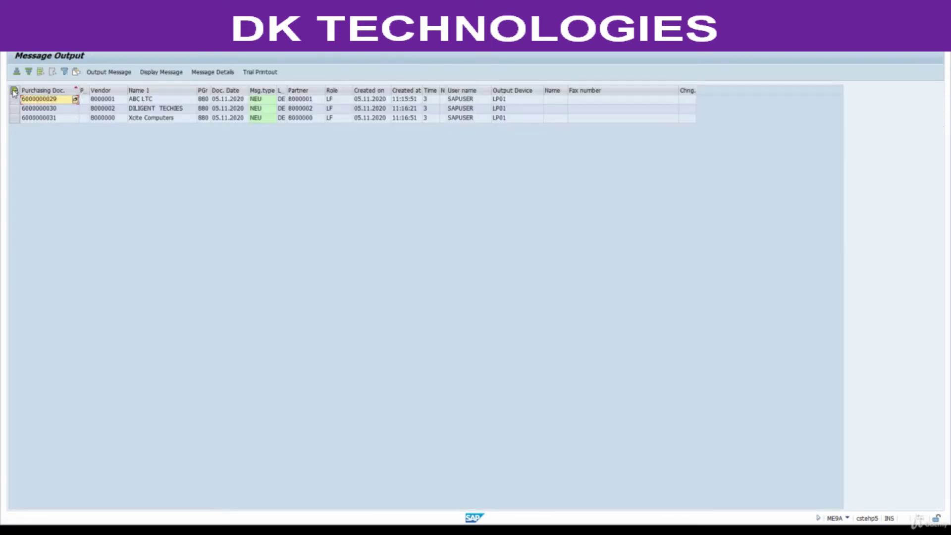
Output all three RFQ messages, widen the status column to confirm processing, and open a new session.
{"action": "left_click", "coordinate": [13, 91]}
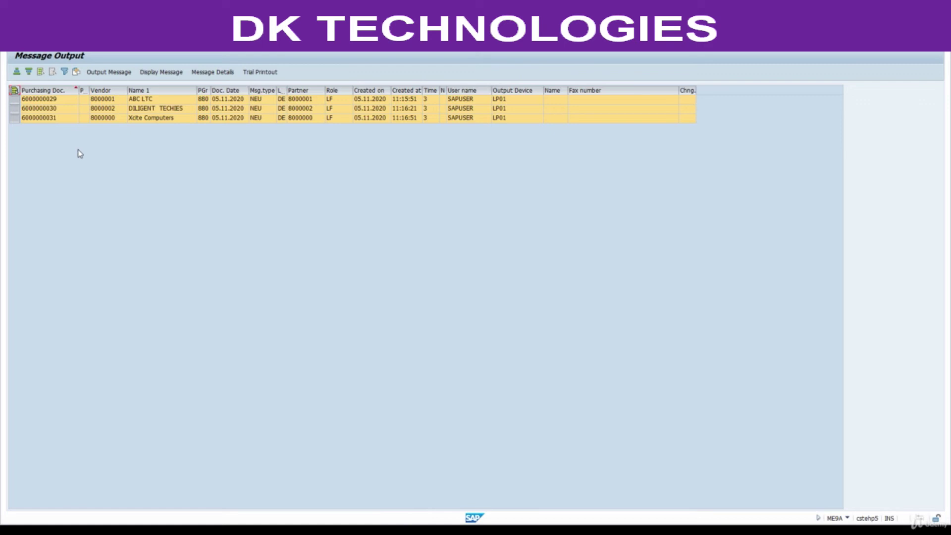
{"action": "left_click", "coordinate": [109, 71]}
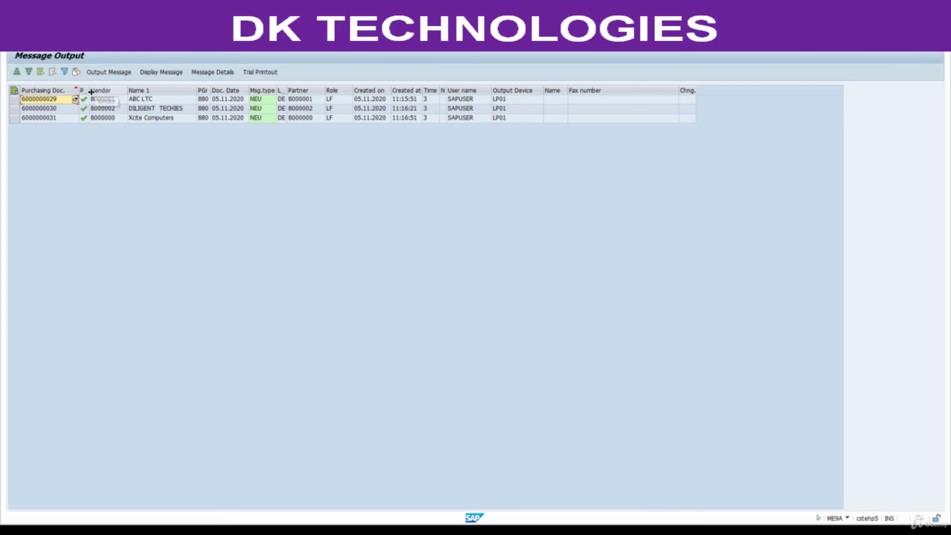
{"action": "left_click_drag", "start_coordinate": [88, 91], "coordinate": [137, 90]}
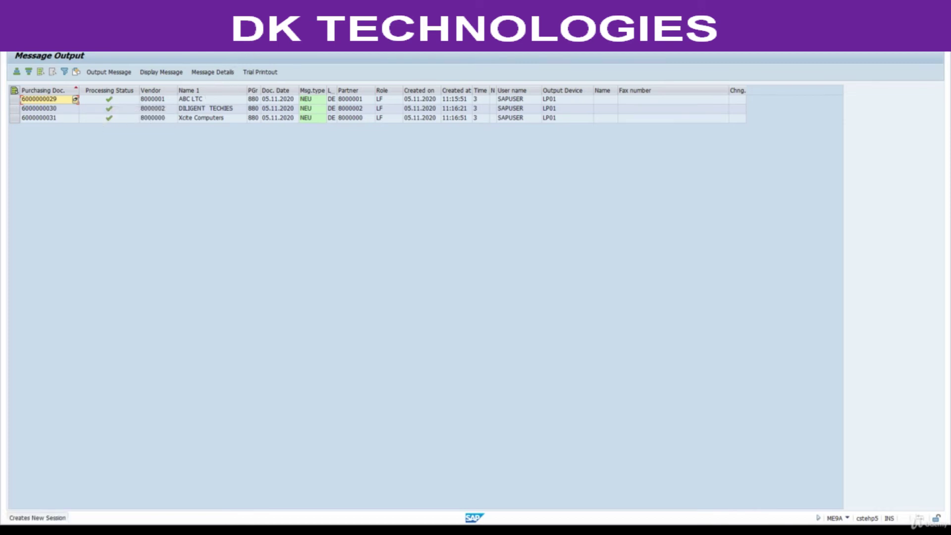
{"action": "key", "text": "F3"}
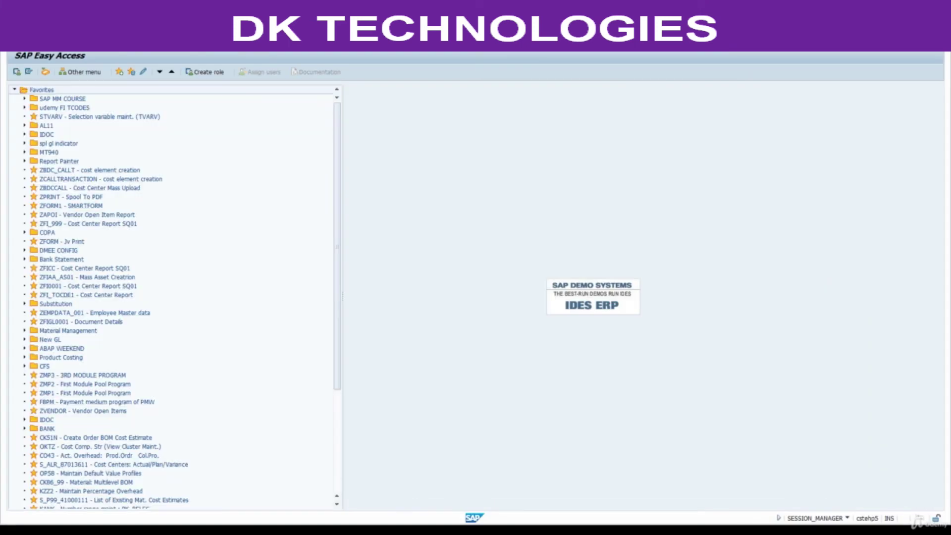
Search SP01 spool requests created by SAPUSER.
{"action": "key", "text": "Return"}
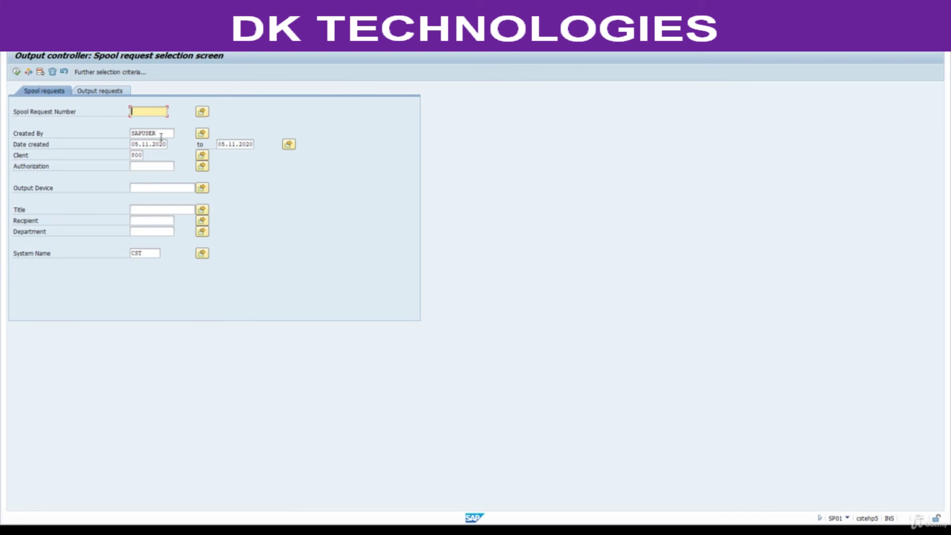
{"action": "left_click_drag", "start_coordinate": [161, 133], "coordinate": [125, 135]}
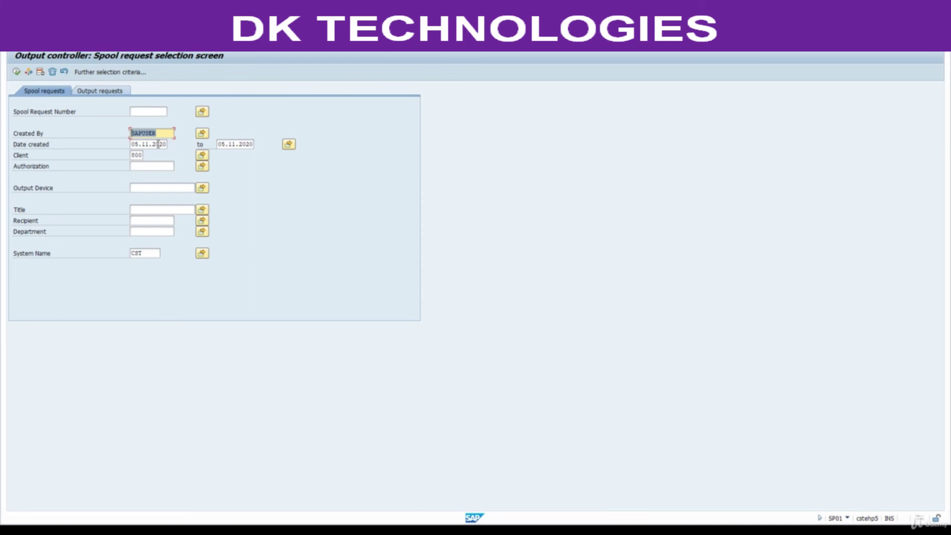
{"action": "left_click", "coordinate": [17, 72]}
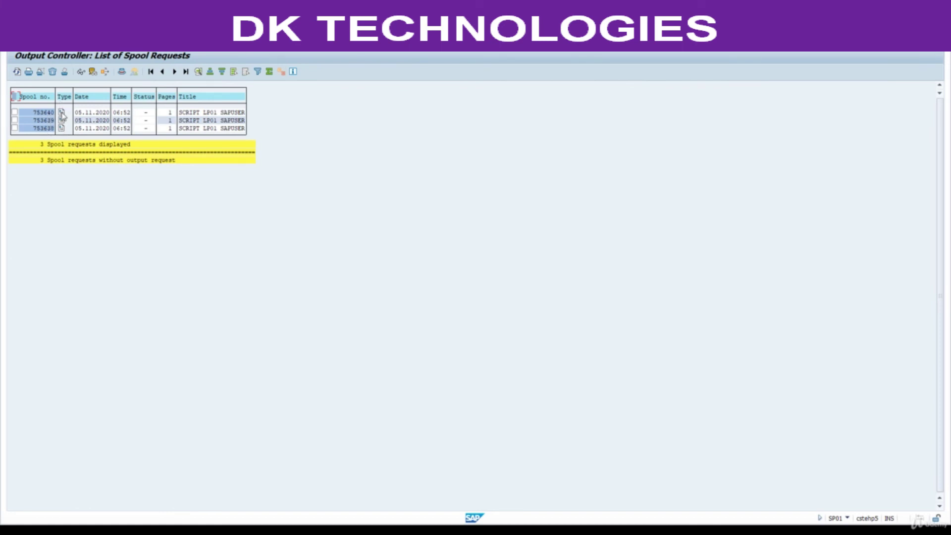
{"action": "left_click", "coordinate": [63, 112]}
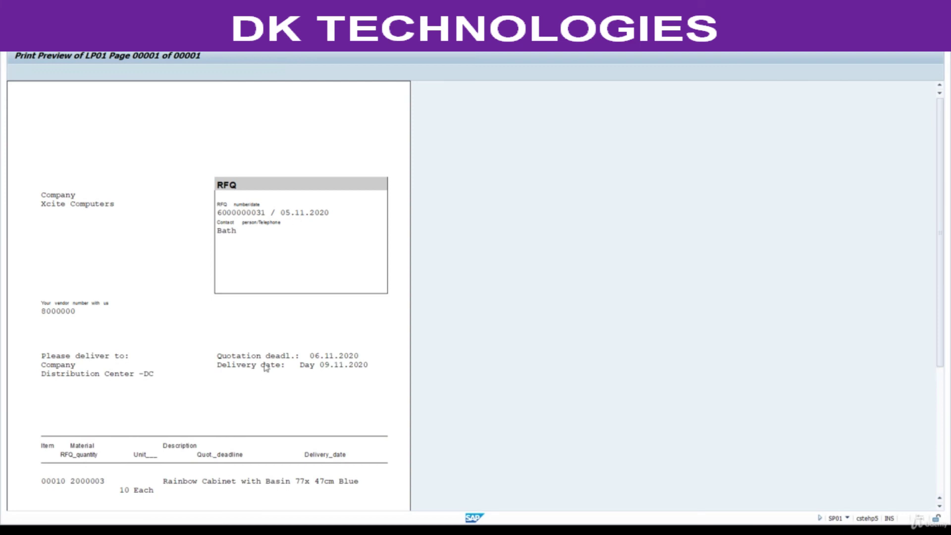
{"action": "key", "text": "F3"}
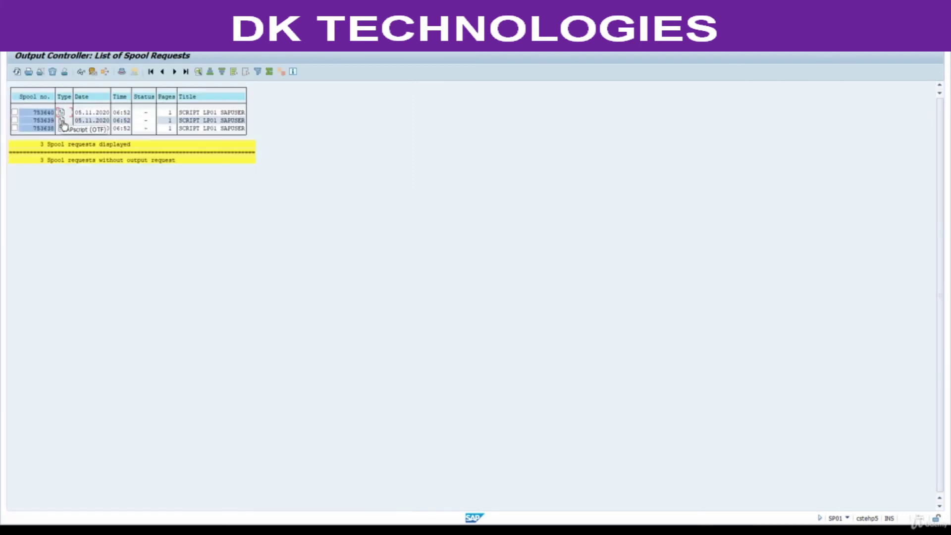
{"action": "left_click", "coordinate": [62, 120]}
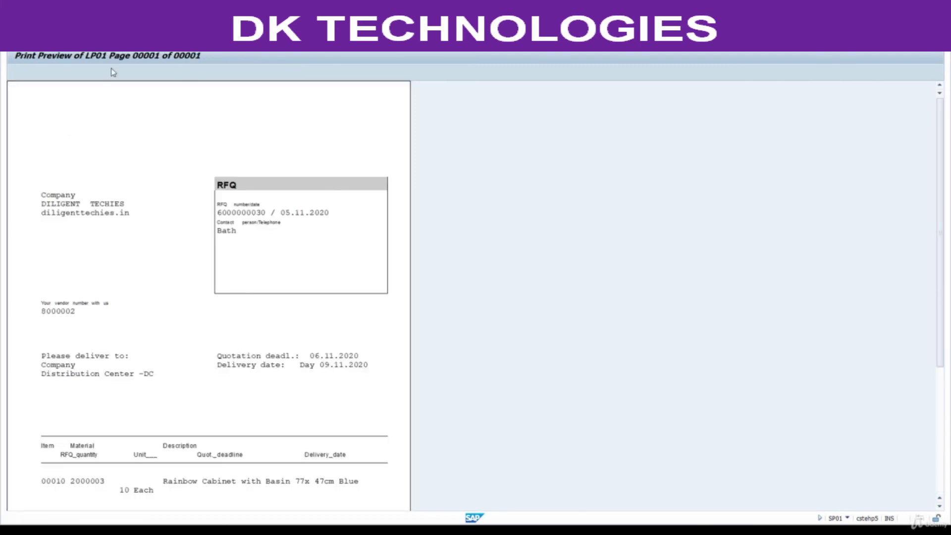
{"action": "key", "text": "F3"}
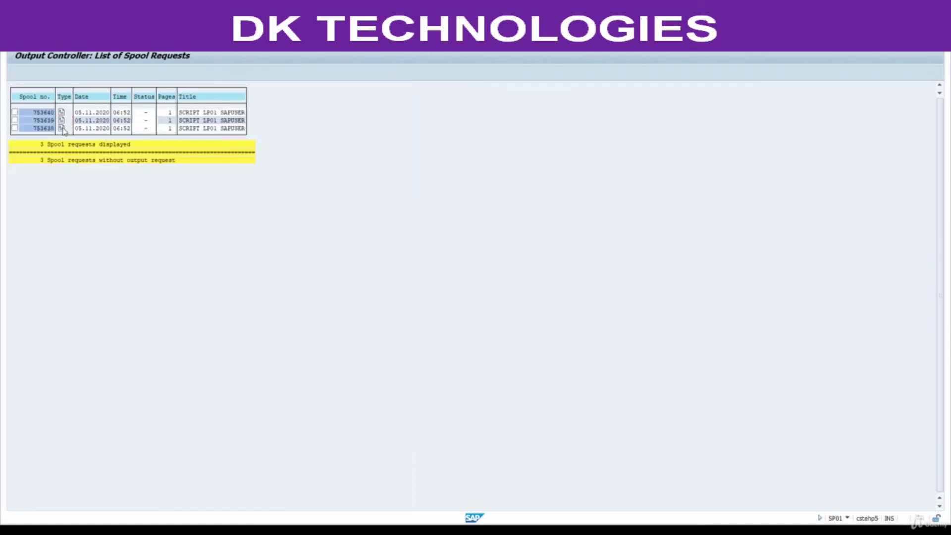
{"action": "left_click", "coordinate": [63, 128]}
{"action": "key", "text": "F3"}
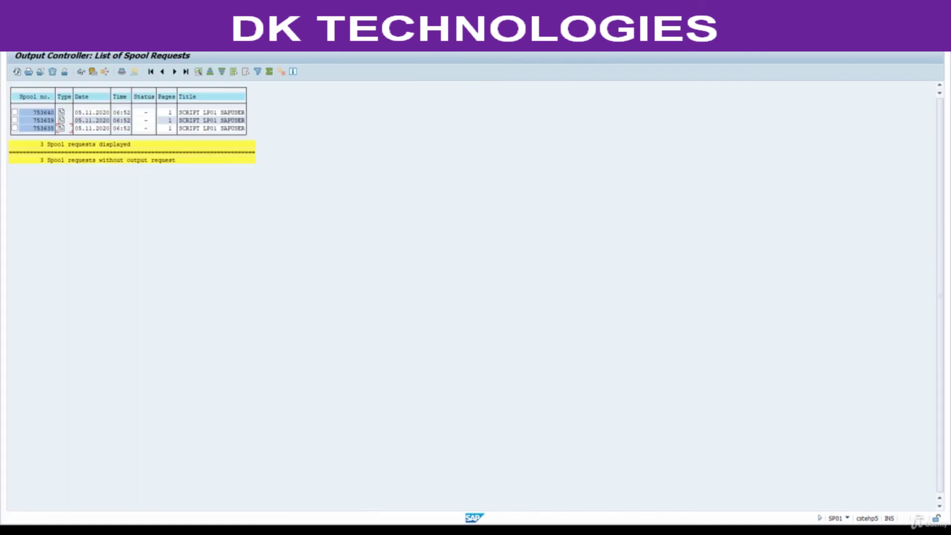
{"action": "left_click", "coordinate": [892, 531]}
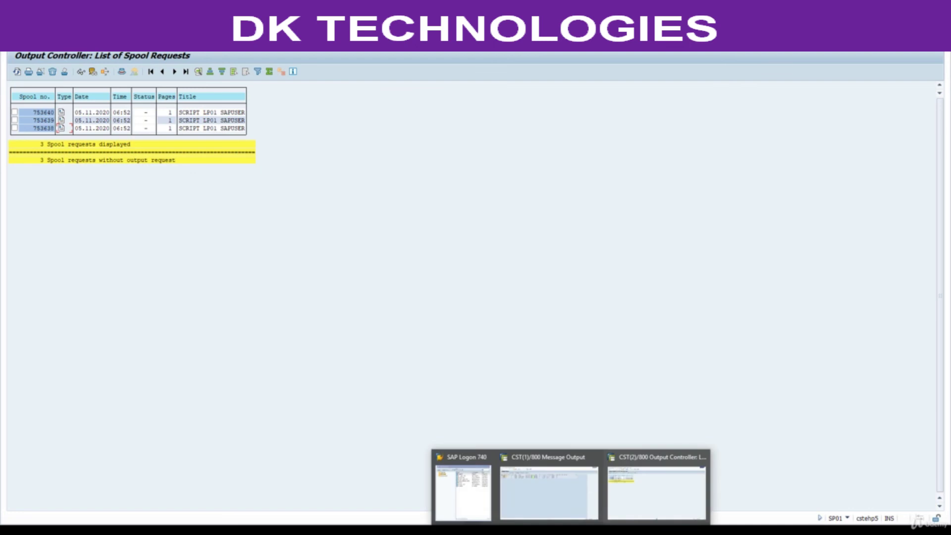
{"action": "left_click", "coordinate": [560, 490]}
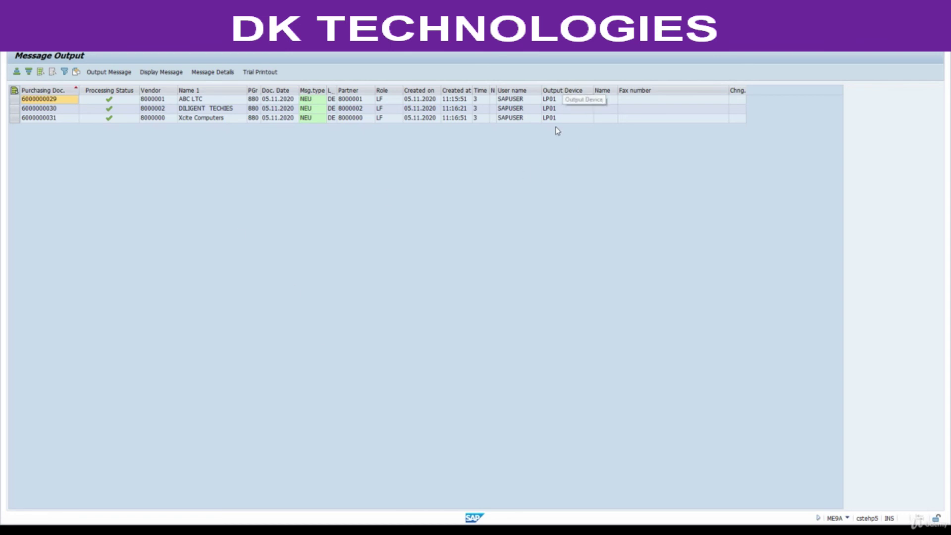
Confirm LP01 is the default output device in SAPUSER's own profile Defaults.
{"action": "left_click", "coordinate": [562, 90]}
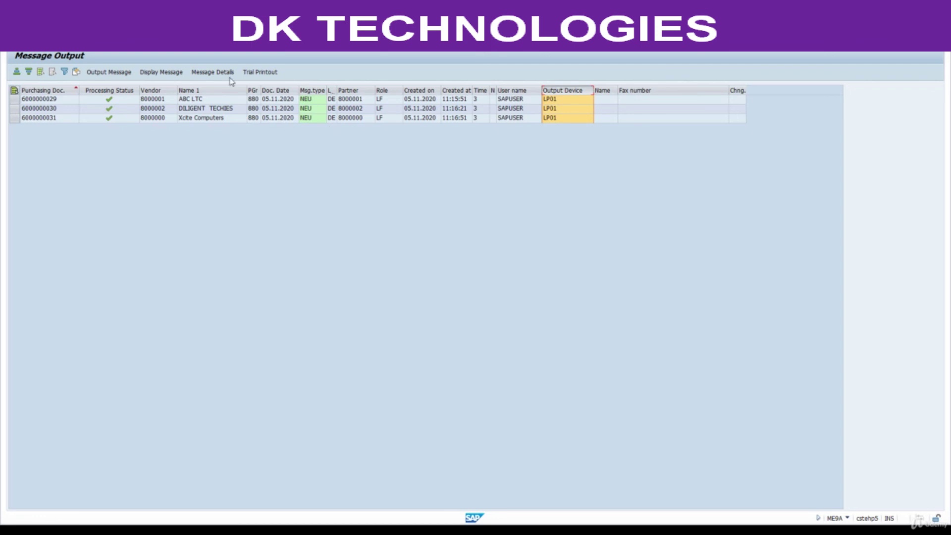
{"action": "left_click", "coordinate": [127, 46]}
{"action": "mouse_move", "coordinate": [141, 56]}
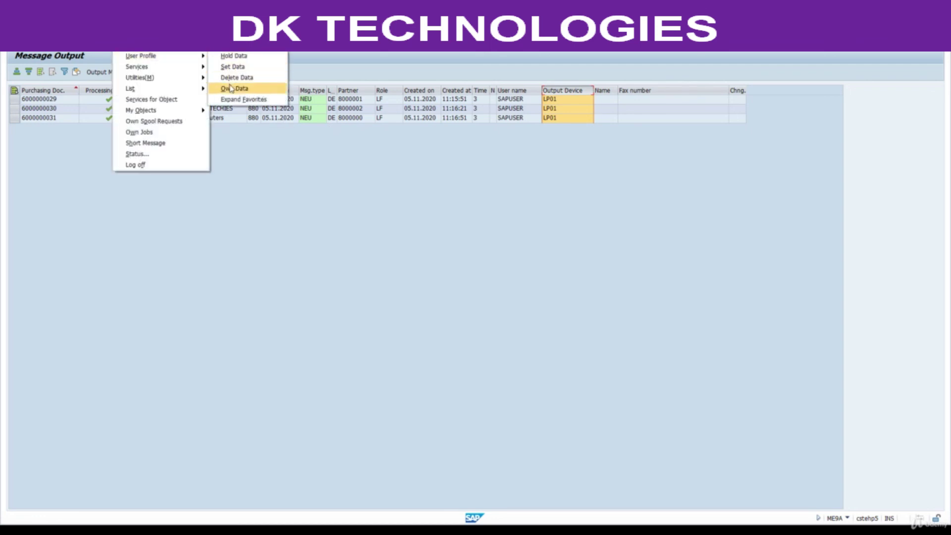
{"action": "left_click", "coordinate": [235, 88]}
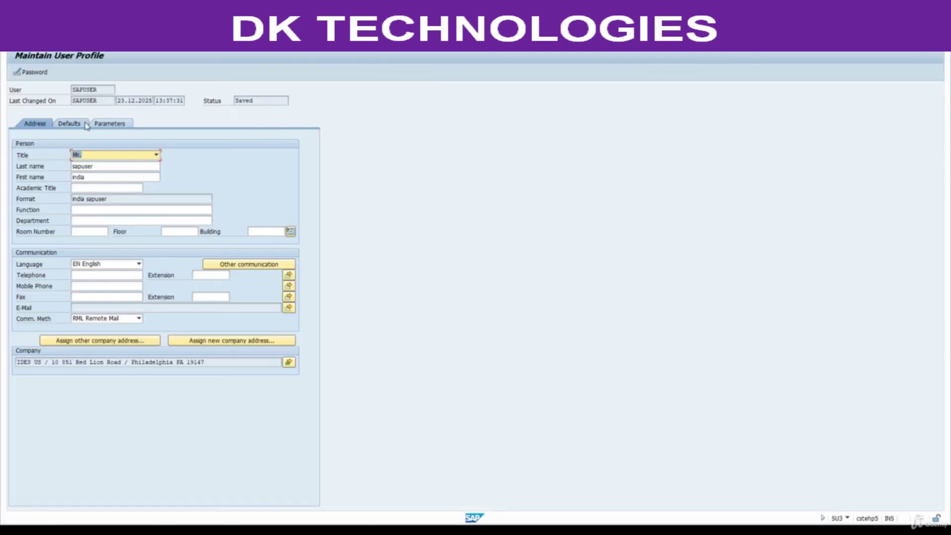
{"action": "left_click", "coordinate": [69, 123]}
{"action": "left_click", "coordinate": [122, 221]}
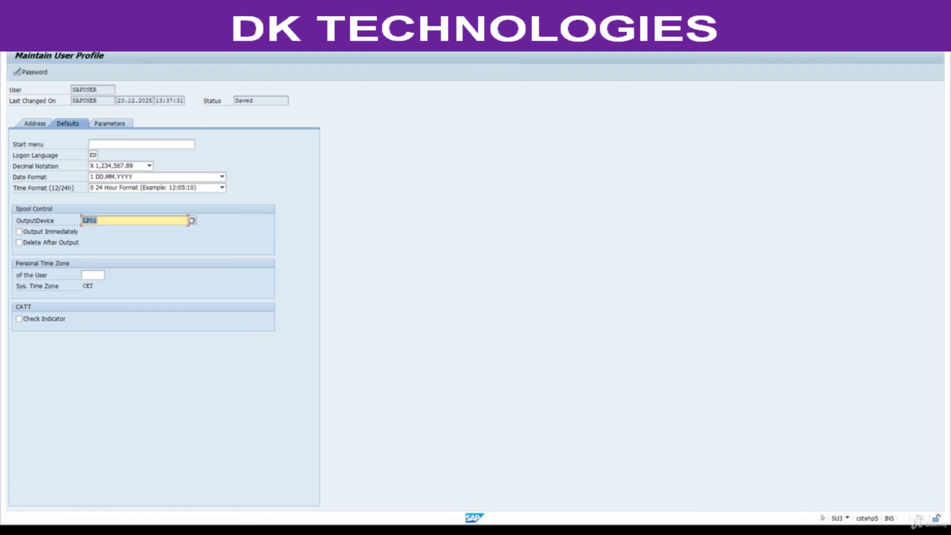
Leave the user profile and return to the course PDF's Process Steps list.
{"action": "key", "text": "F3"}
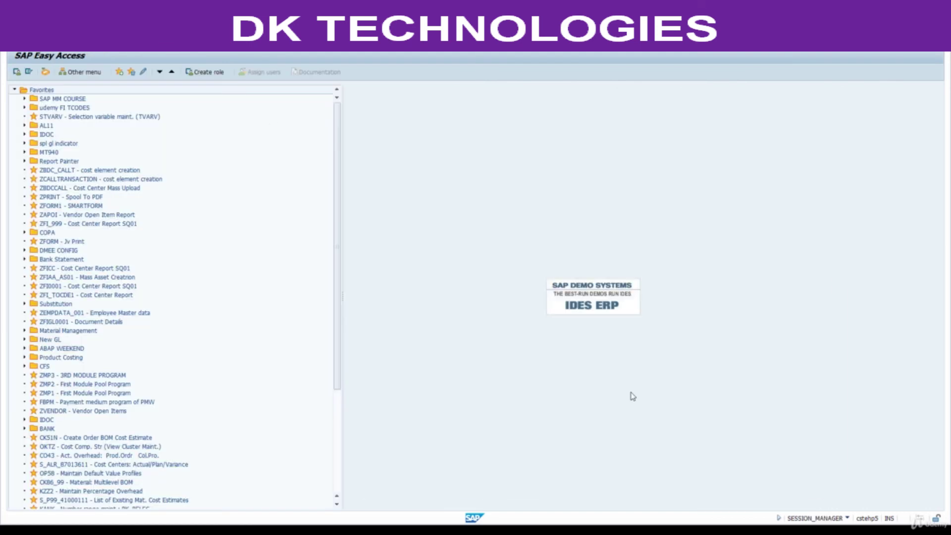
{"action": "key", "text": "alt+Tab"}
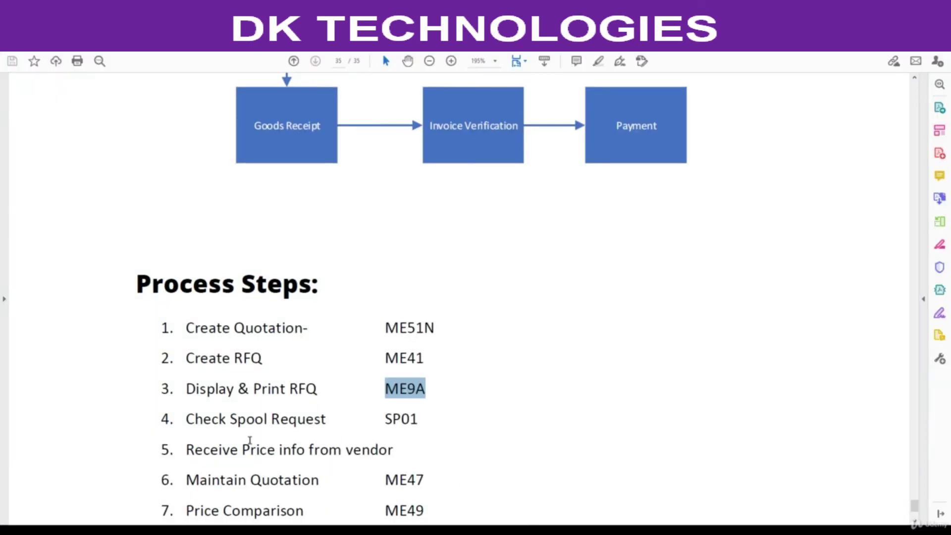
{"action": "scroll", "coordinate": [253, 438], "scroll_direction": "down", "scroll_amount": 2}
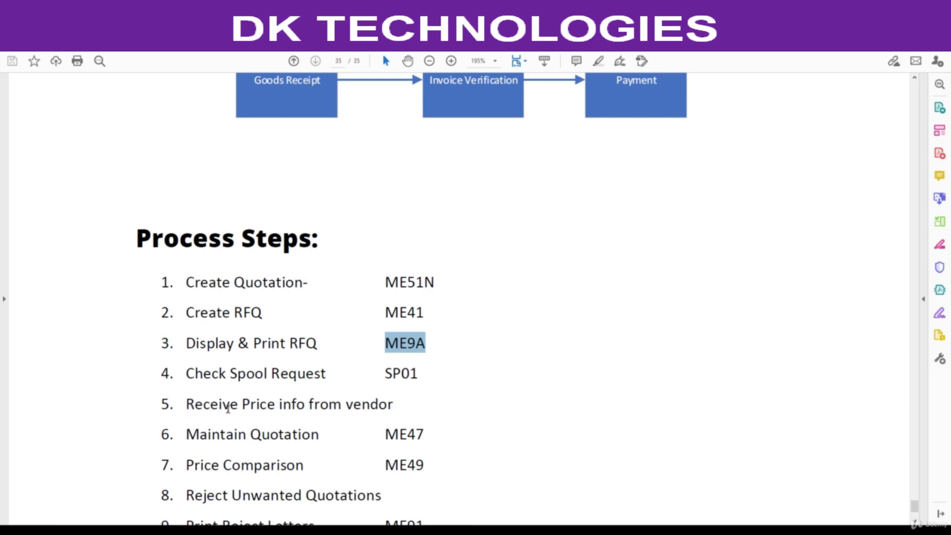